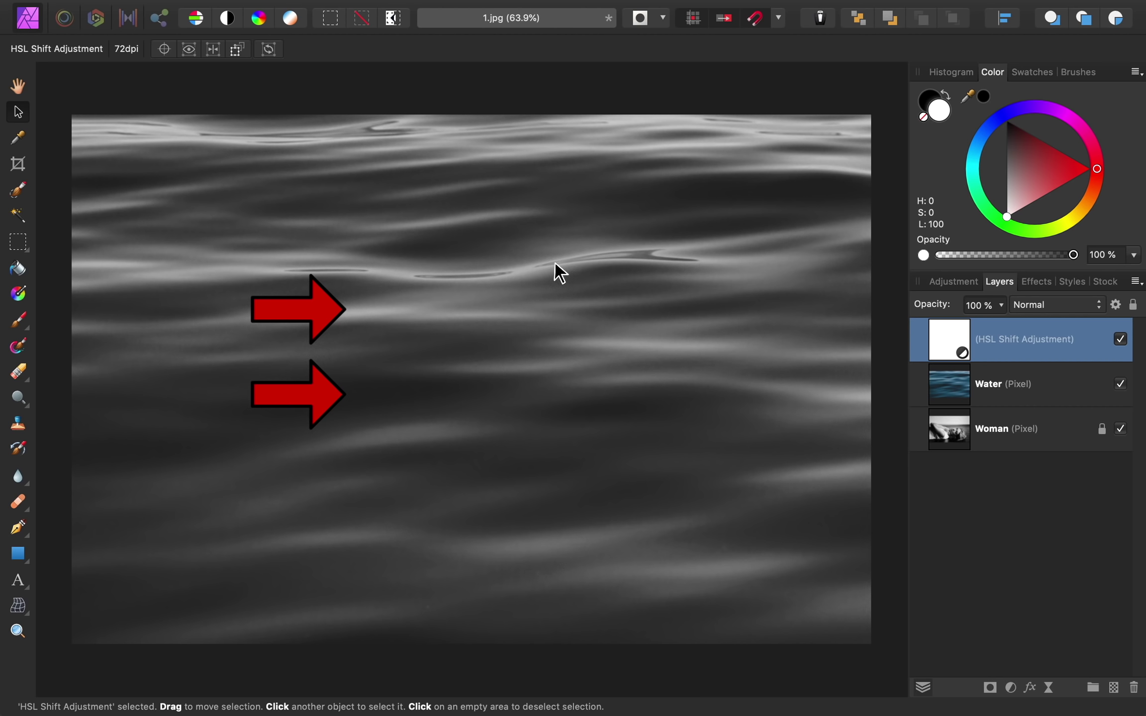
Set the Water layer's blend mode to Lighten so it blends with the woman photo.
{"action": "left_click", "coordinate": [1034, 398]}
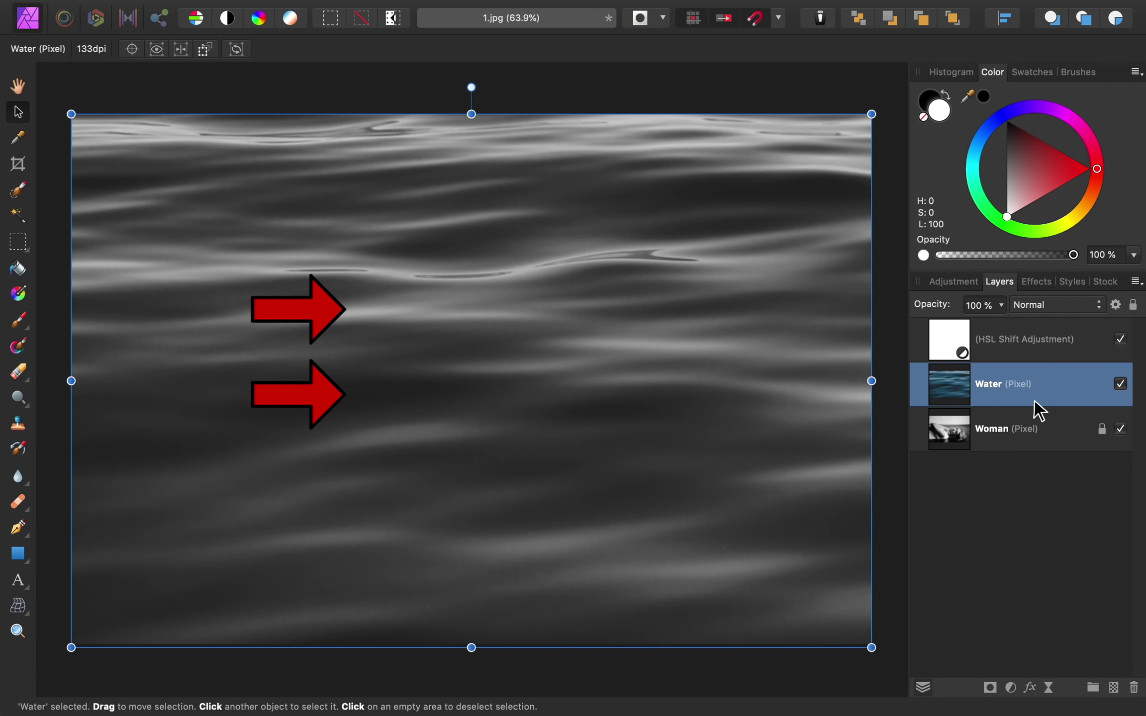
{"action": "left_click", "coordinate": [1026, 306]}
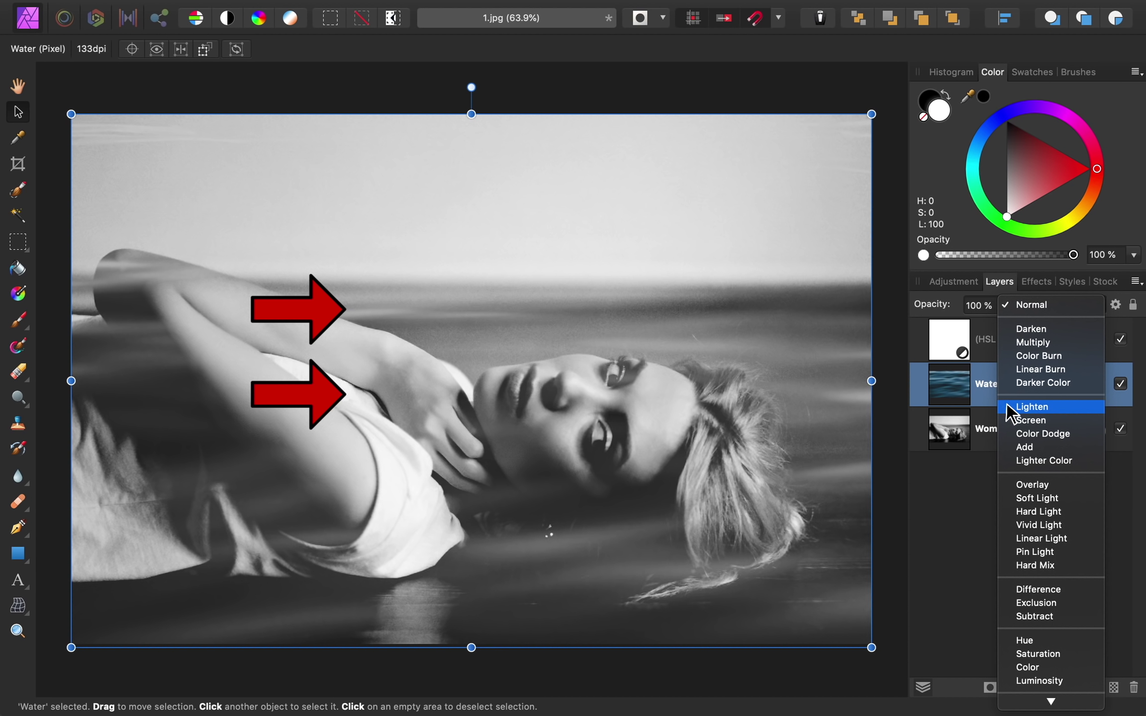
{"action": "left_click", "coordinate": [1009, 412]}
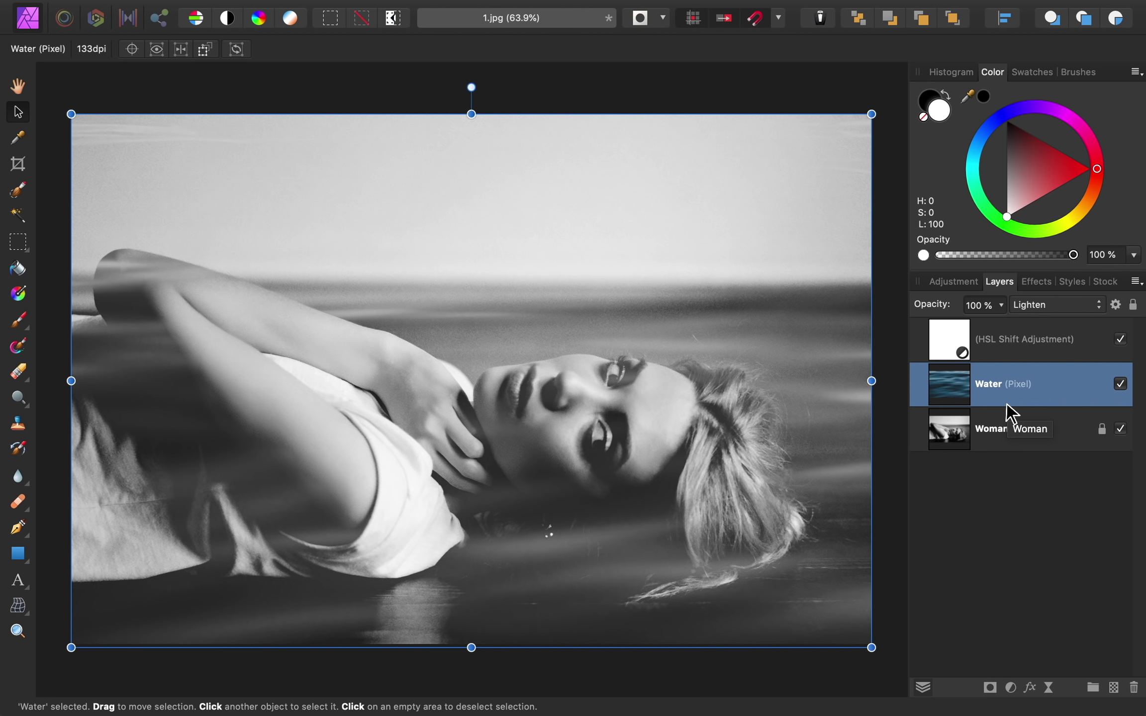
Add a Levels adjustment nested inside the Water layer with a black level of 3%, and compare the image with it off and on.
{"action": "key", "text": "super+l"}
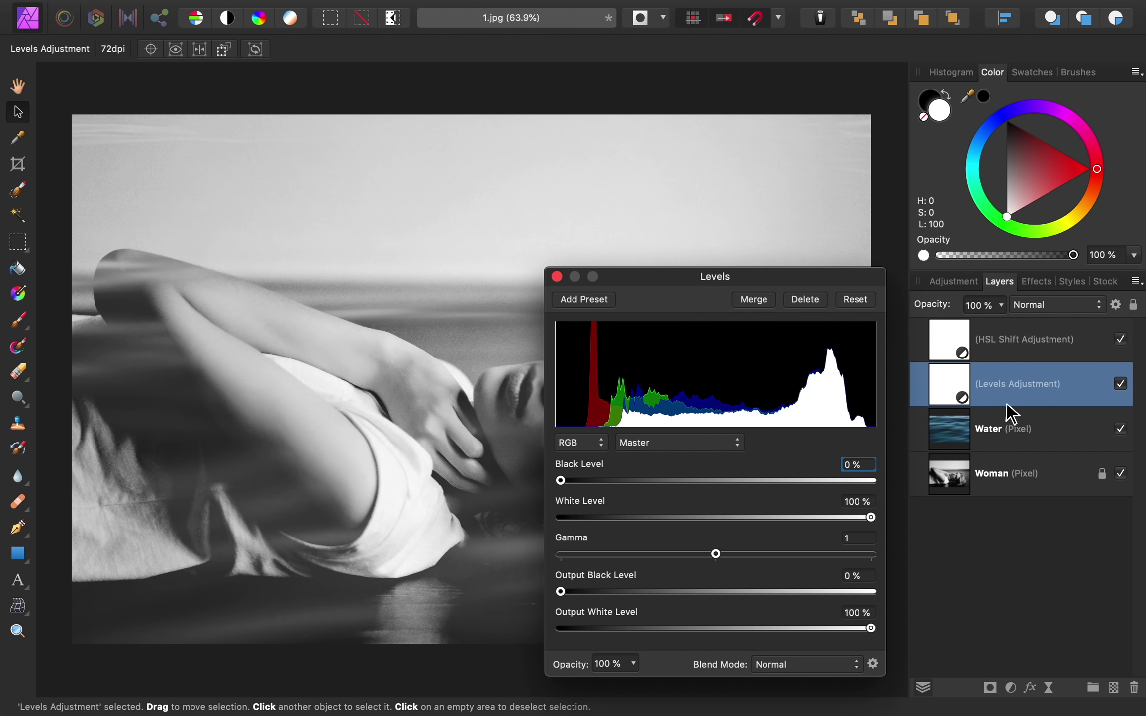
{"action": "left_click_drag", "start_coordinate": [948, 379], "coordinate": [987, 445]}
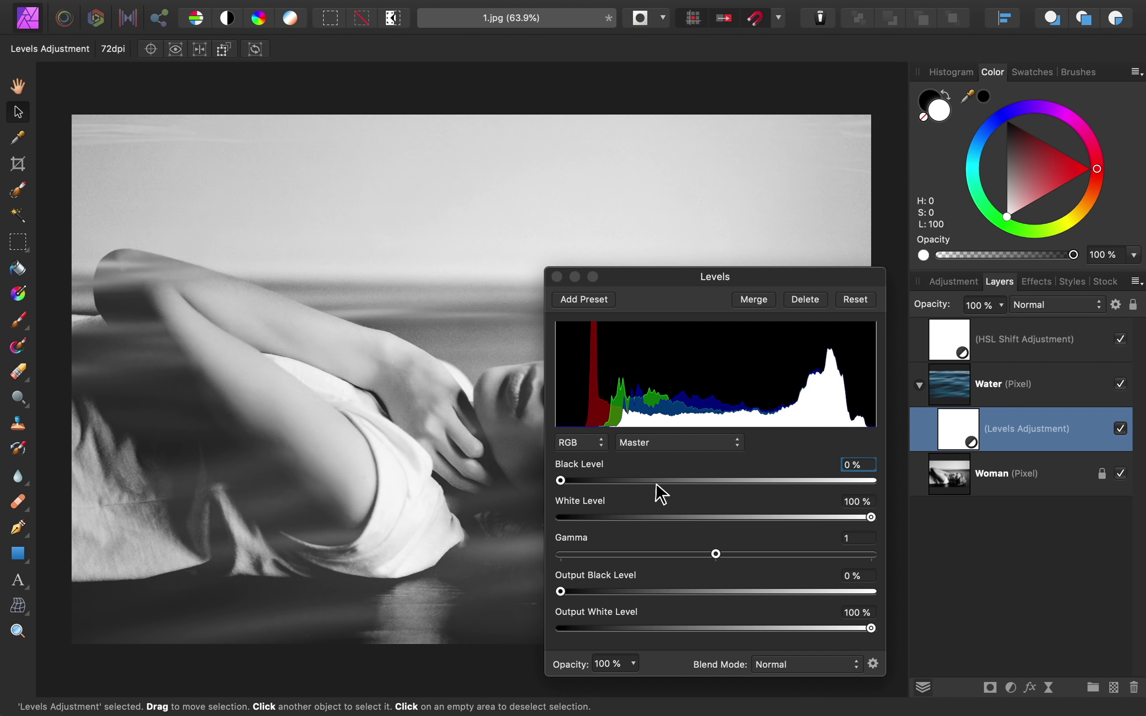
{"action": "left_click_drag", "start_coordinate": [562, 479], "coordinate": [663, 481]}
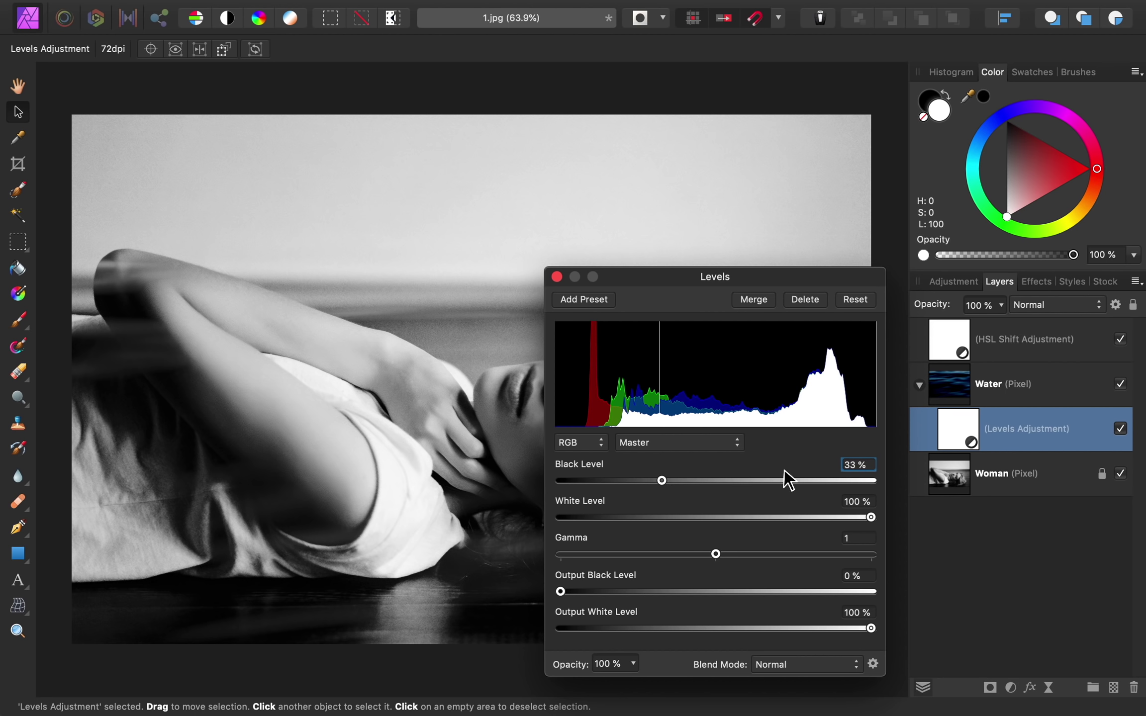
{"action": "type", "text": "3"}
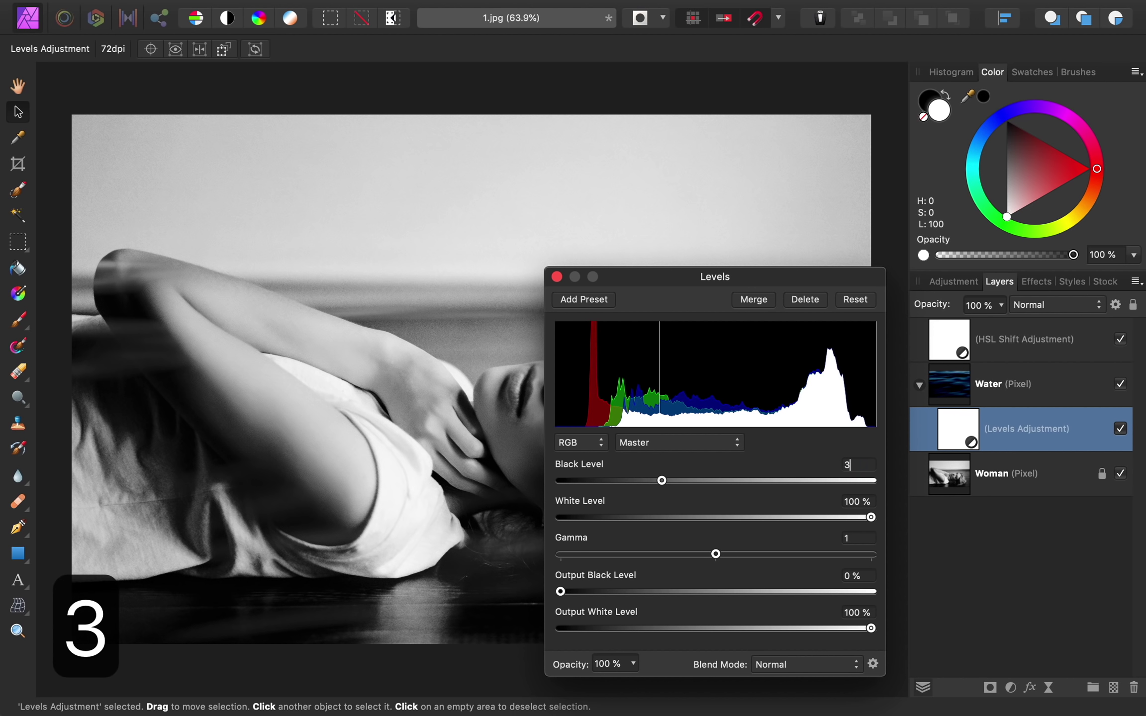
{"action": "key", "text": "Return"}
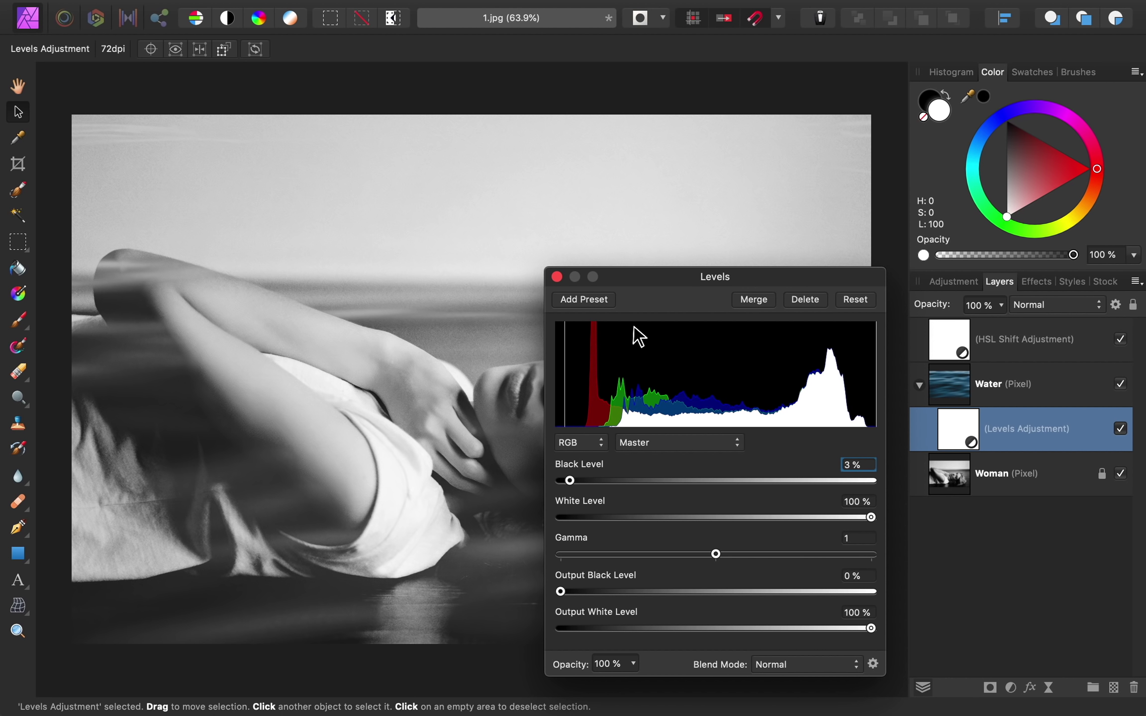
{"action": "left_click", "coordinate": [556, 276]}
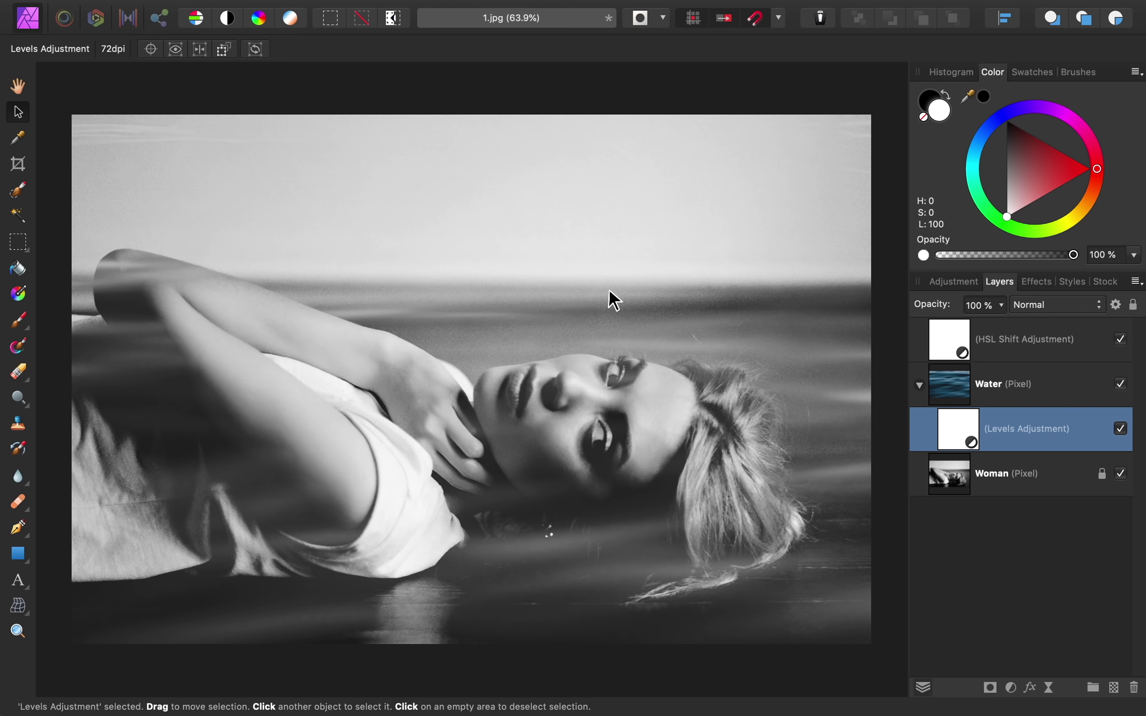
{"action": "left_click", "coordinate": [1120, 428]}
{"action": "left_click", "coordinate": [1120, 428]}
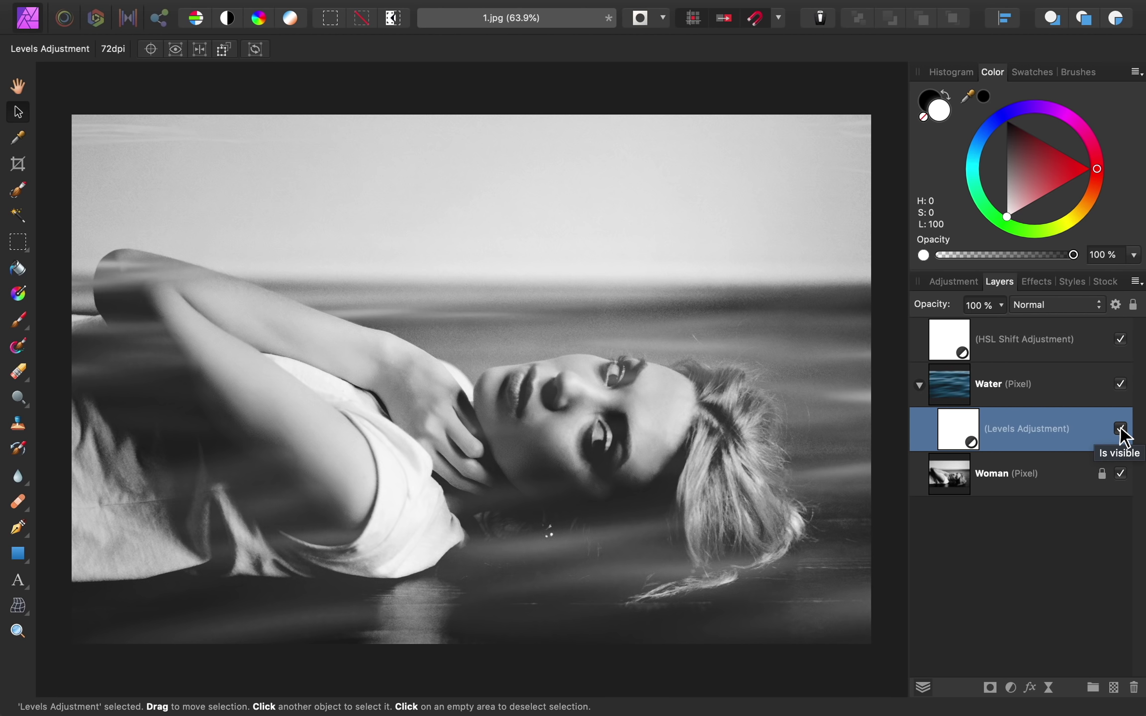
Add a mask to the Water layer and paint out the water streaks across the sky with the Paint Brush.
{"action": "left_click", "coordinate": [963, 392]}
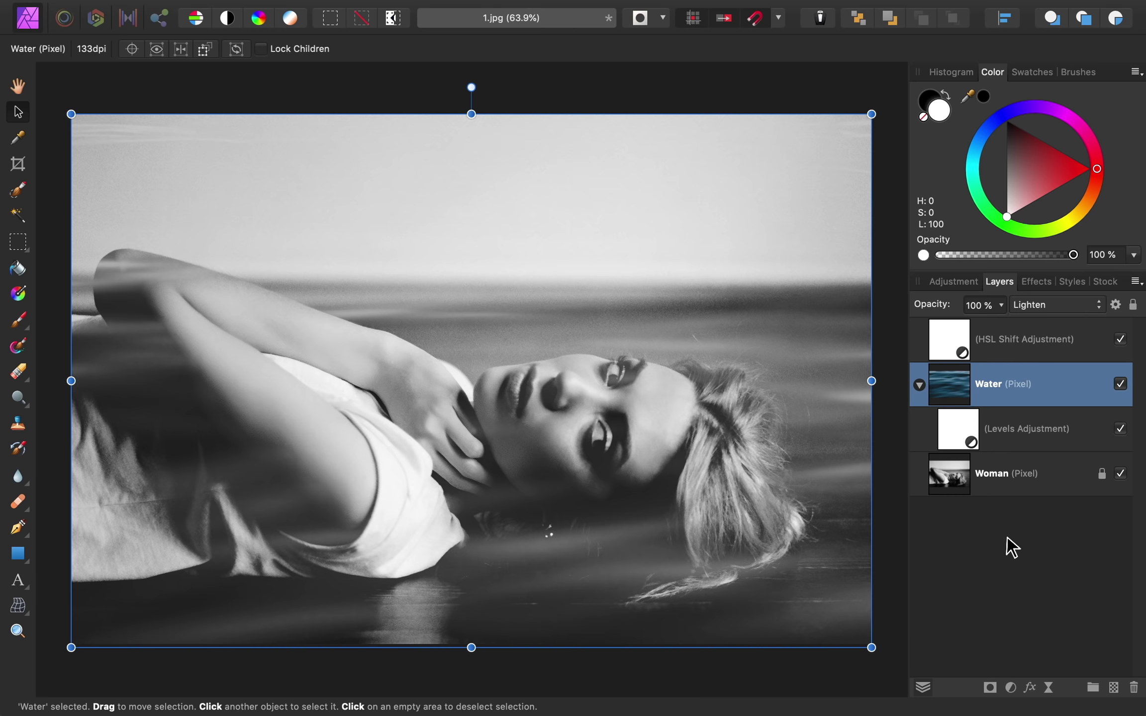
{"action": "left_click", "coordinate": [989, 687]}
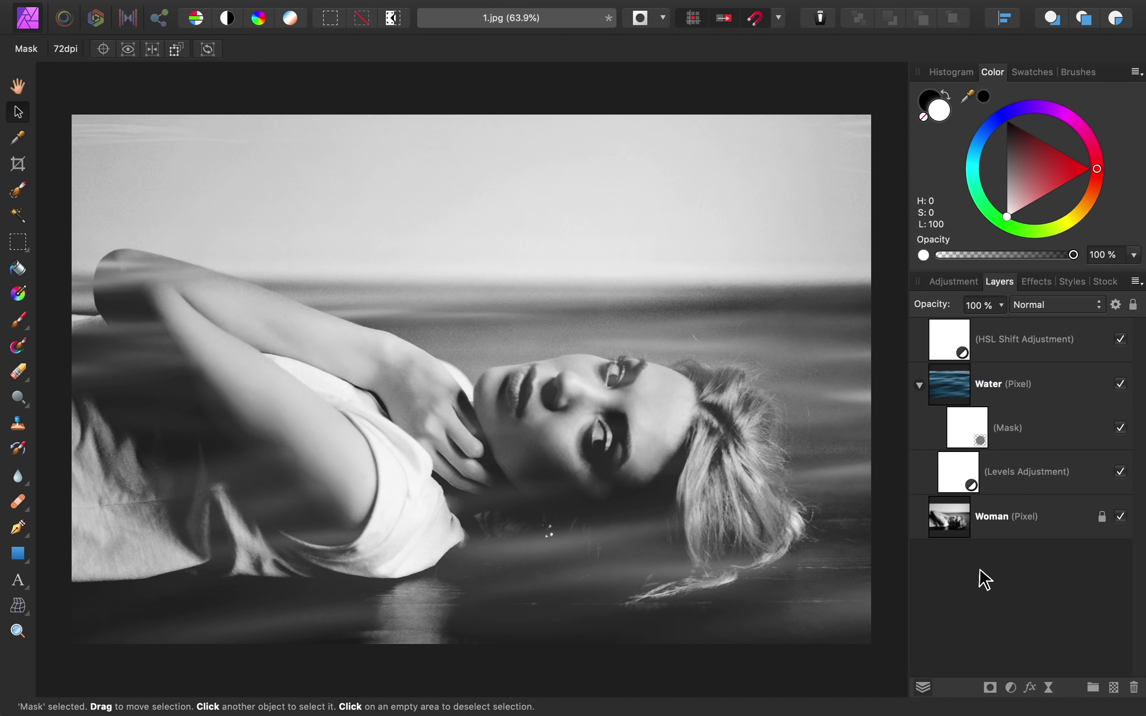
{"action": "left_click", "coordinate": [964, 432]}
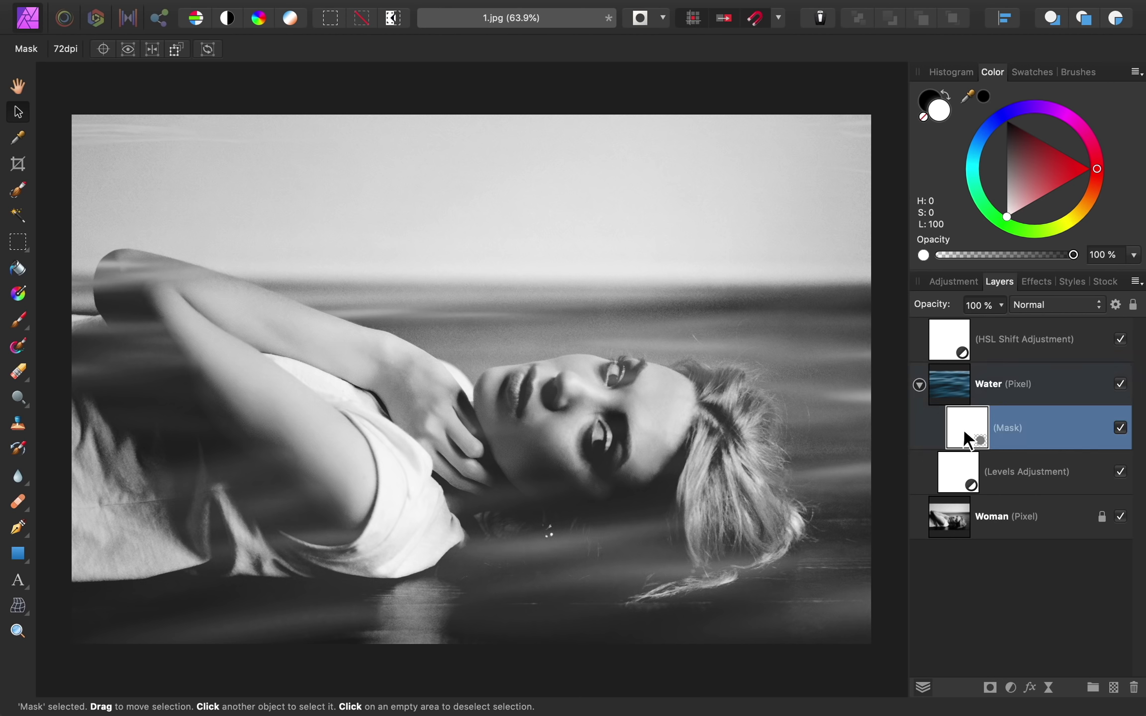
{"action": "key", "text": "b"}
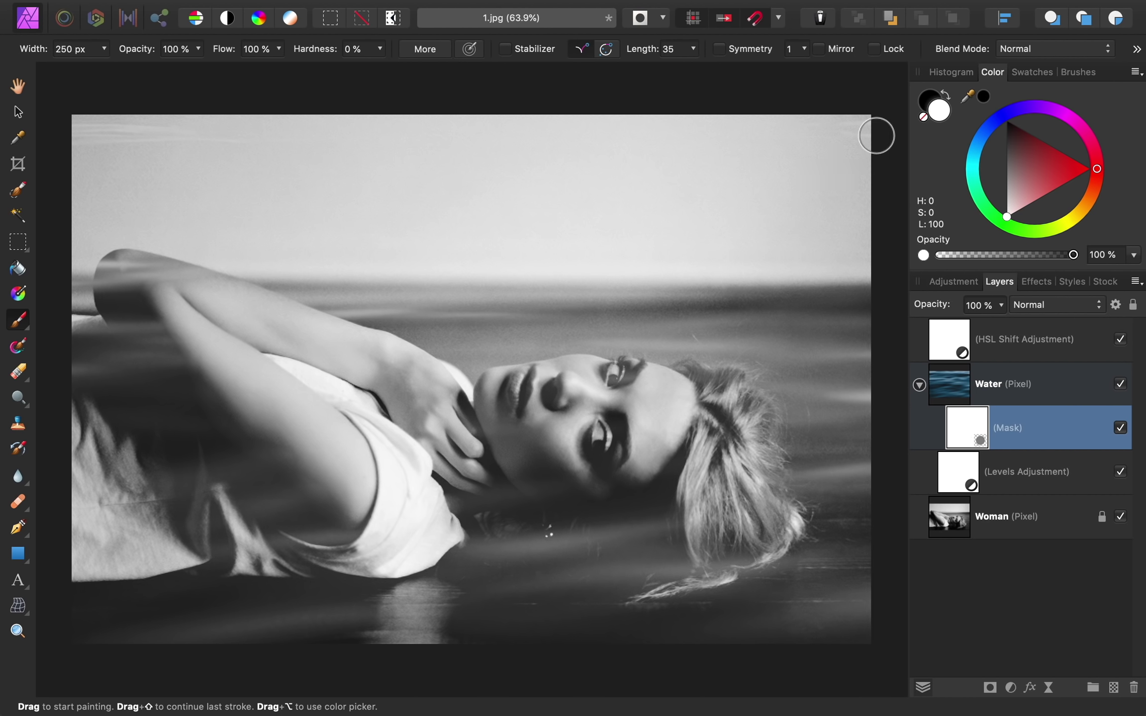
{"action": "mouse_move", "coordinate": [843, 131]}
{"action": "left_mouse_down"}
{"action": "mouse_move", "coordinate": [412, 113]}
{"action": "mouse_move", "coordinate": [235, 138]}
{"action": "mouse_move", "coordinate": [49, 135]}
{"action": "mouse_move", "coordinate": [55, 127]}
{"action": "mouse_move", "coordinate": [129, 148]}
{"action": "left_mouse_up"}
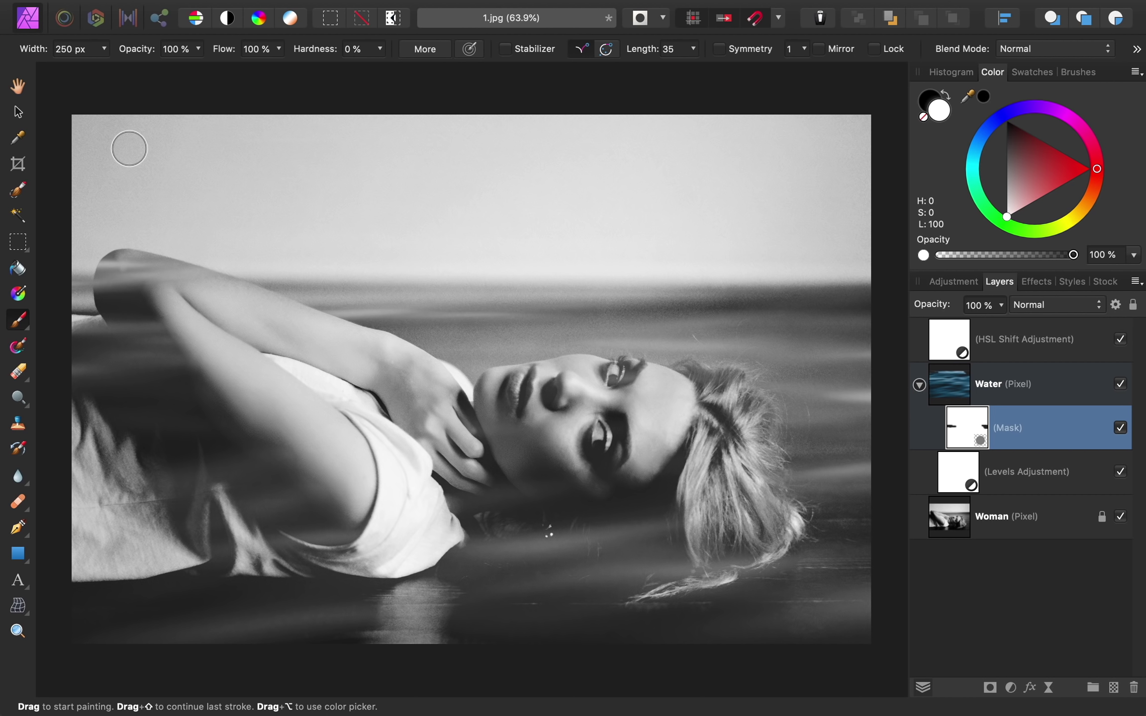
{"action": "left_click_drag", "start_coordinate": [67, 264], "coordinate": [204, 264]}
{"action": "mouse_move", "coordinate": [79, 294]}
{"action": "left_mouse_down"}
{"action": "mouse_move", "coordinate": [110, 305]}
{"action": "mouse_move", "coordinate": [128, 335]}
{"action": "mouse_move", "coordinate": [174, 365]}
{"action": "mouse_move", "coordinate": [99, 383]}
{"action": "left_mouse_up"}
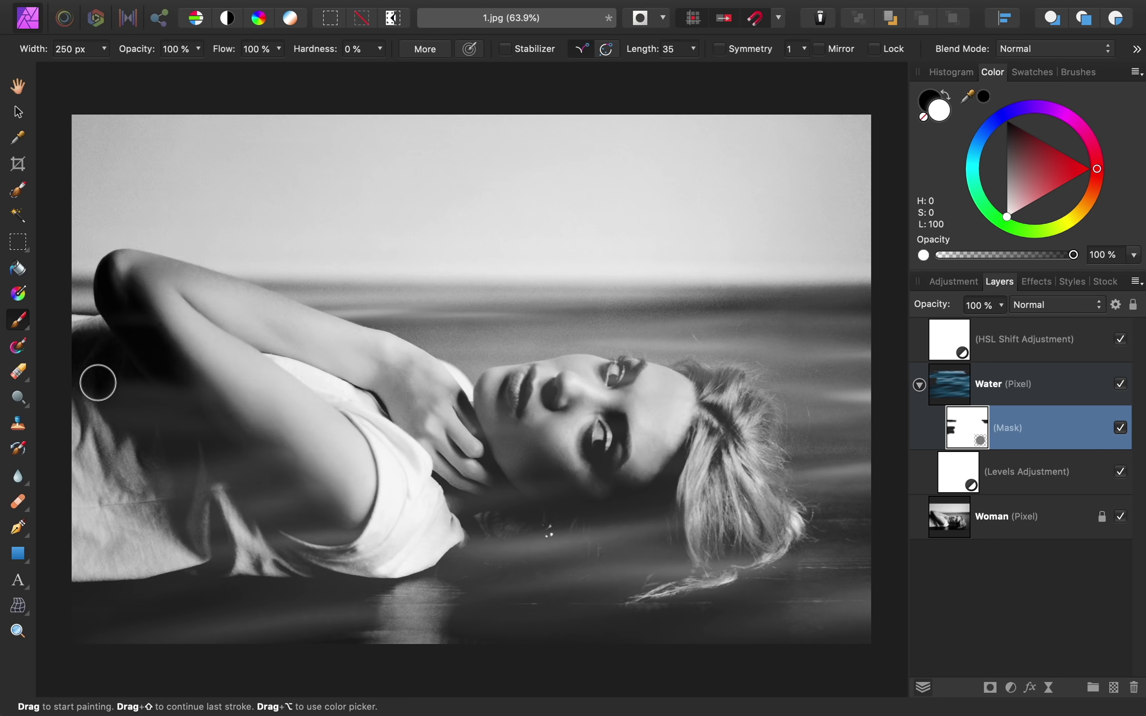
{"action": "key", "text": "super+z"}
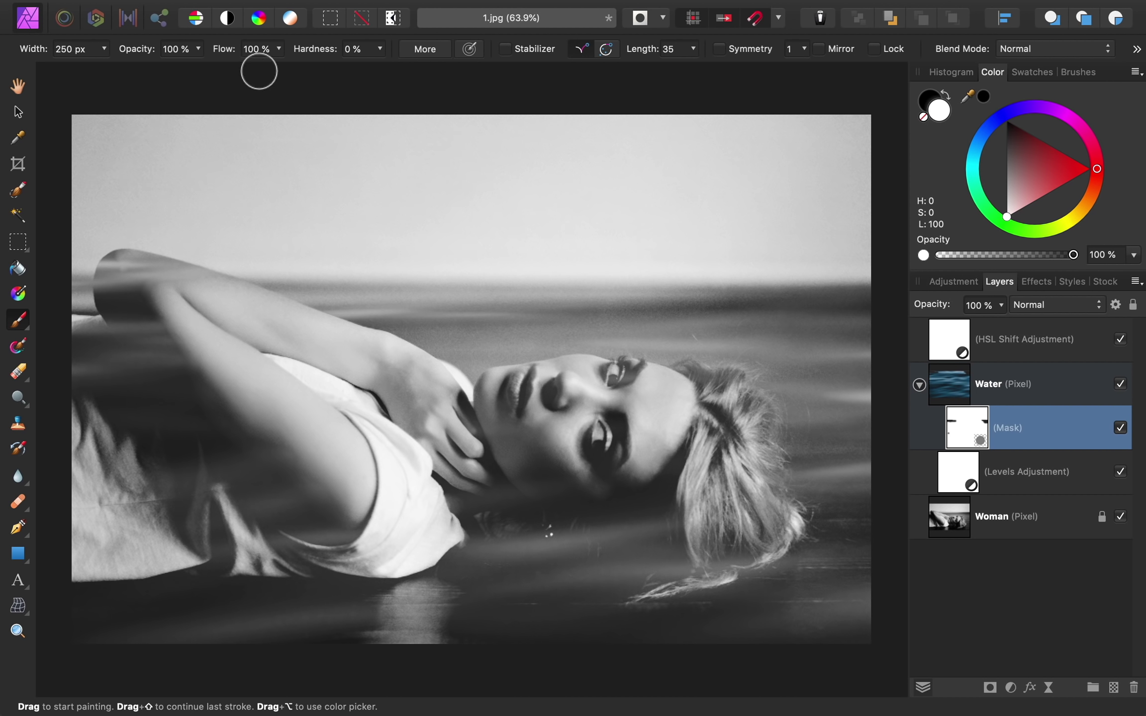
Set the brush flow to 10% and paint on the mask to soften the water over the elbow and upper arm.
{"action": "left_click", "coordinate": [260, 48]}
{"action": "type", "text": "10"}
{"action": "key", "text": "Return"}
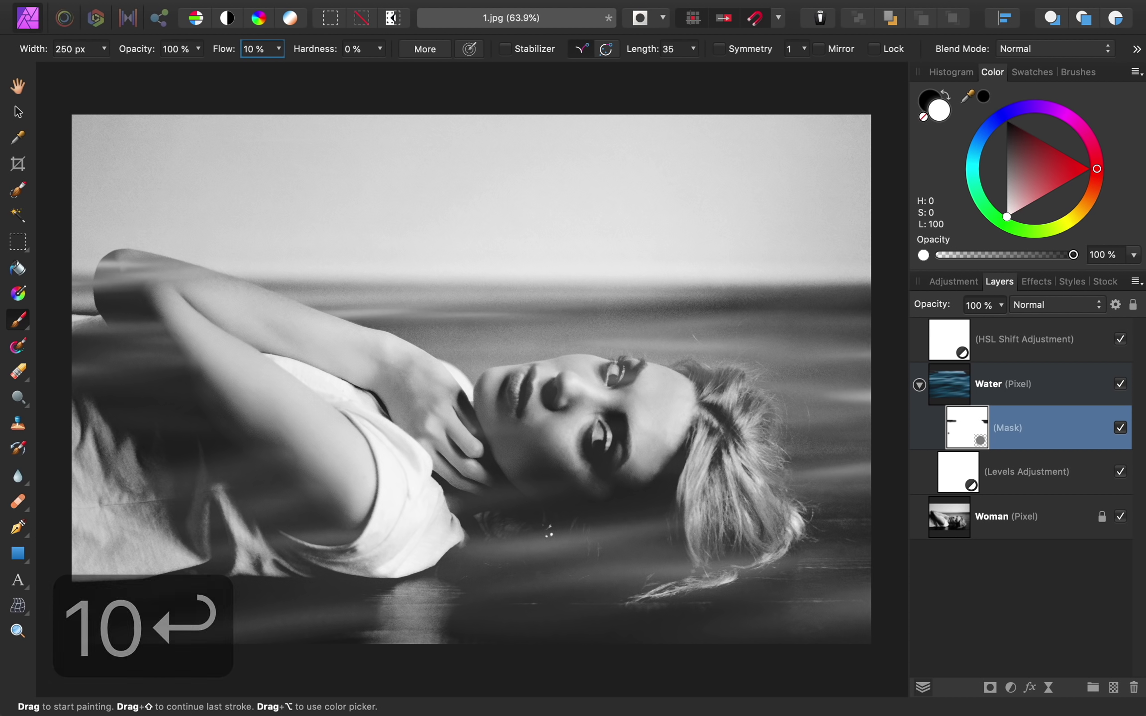
{"action": "left_click_drag", "start_coordinate": [179, 272], "coordinate": [52, 277]}
{"action": "mouse_move", "coordinate": [159, 332]}
{"action": "left_mouse_down"}
{"action": "mouse_move", "coordinate": [52, 339]}
{"action": "mouse_move", "coordinate": [178, 362]}
{"action": "mouse_move", "coordinate": [46, 368]}
{"action": "left_mouse_up"}
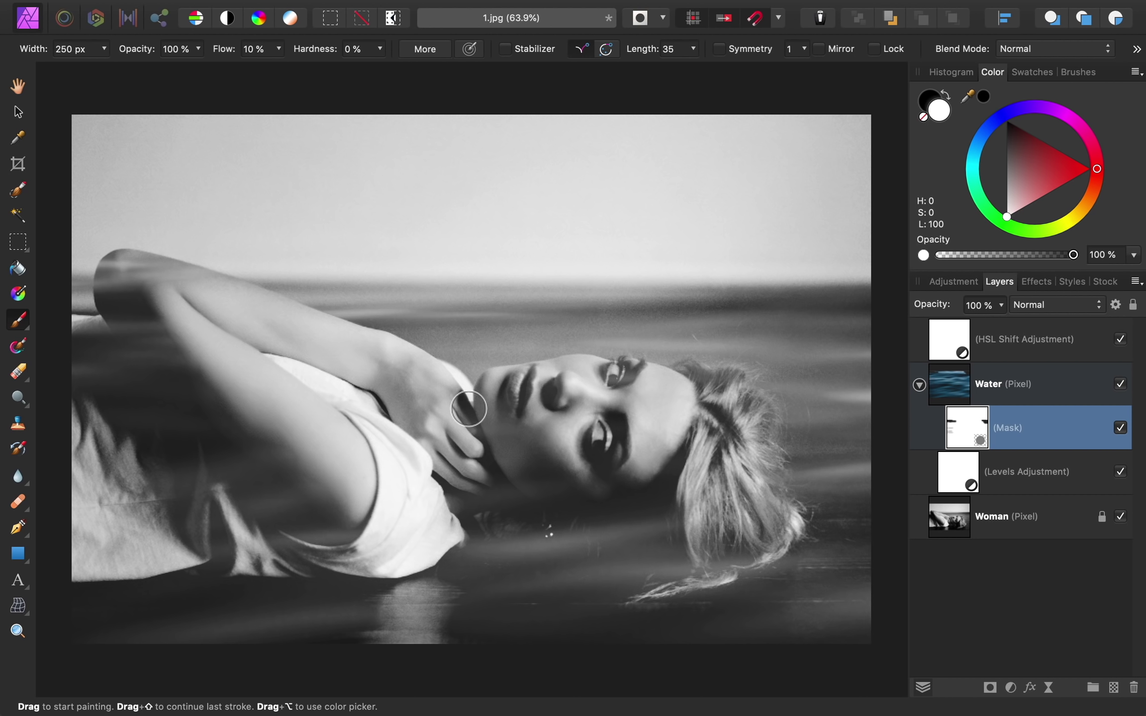
Compare the composite with the water mask and the HSL Shift adjustment each switched off and back on.
{"action": "left_click", "coordinate": [1120, 428]}
{"action": "left_click", "coordinate": [1120, 427]}
{"action": "left_click", "coordinate": [1121, 427]}
{"action": "left_click", "coordinate": [1120, 428]}
{"action": "left_click", "coordinate": [1119, 340]}
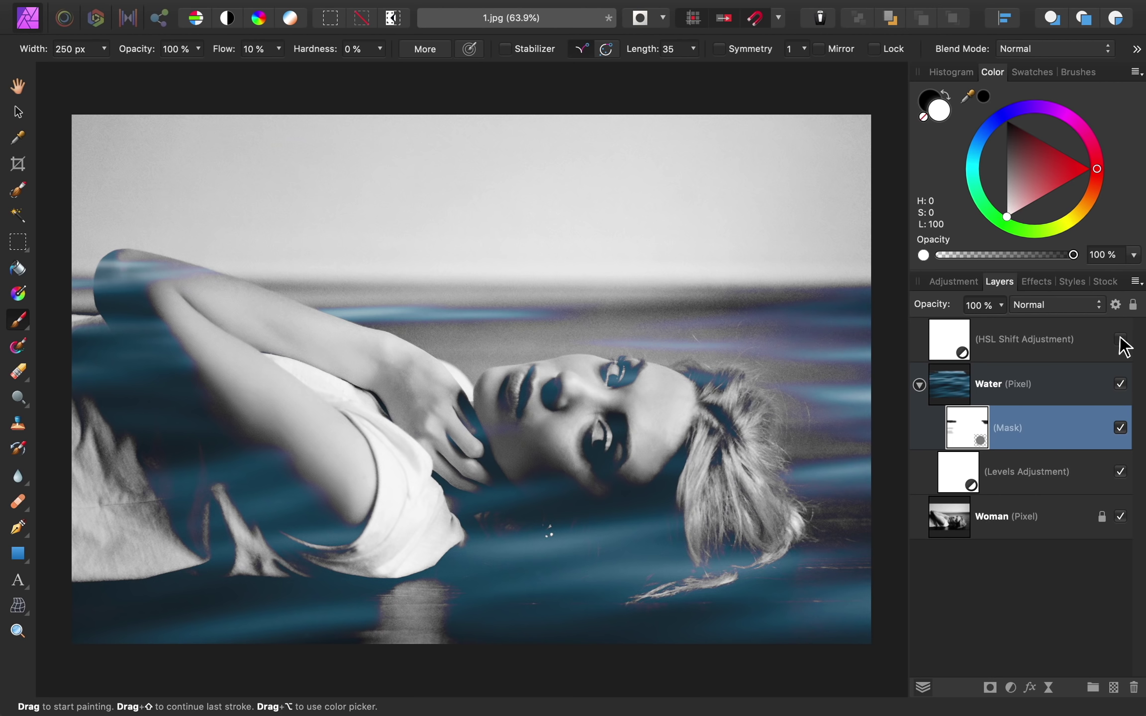
{"action": "left_click", "coordinate": [1120, 339]}
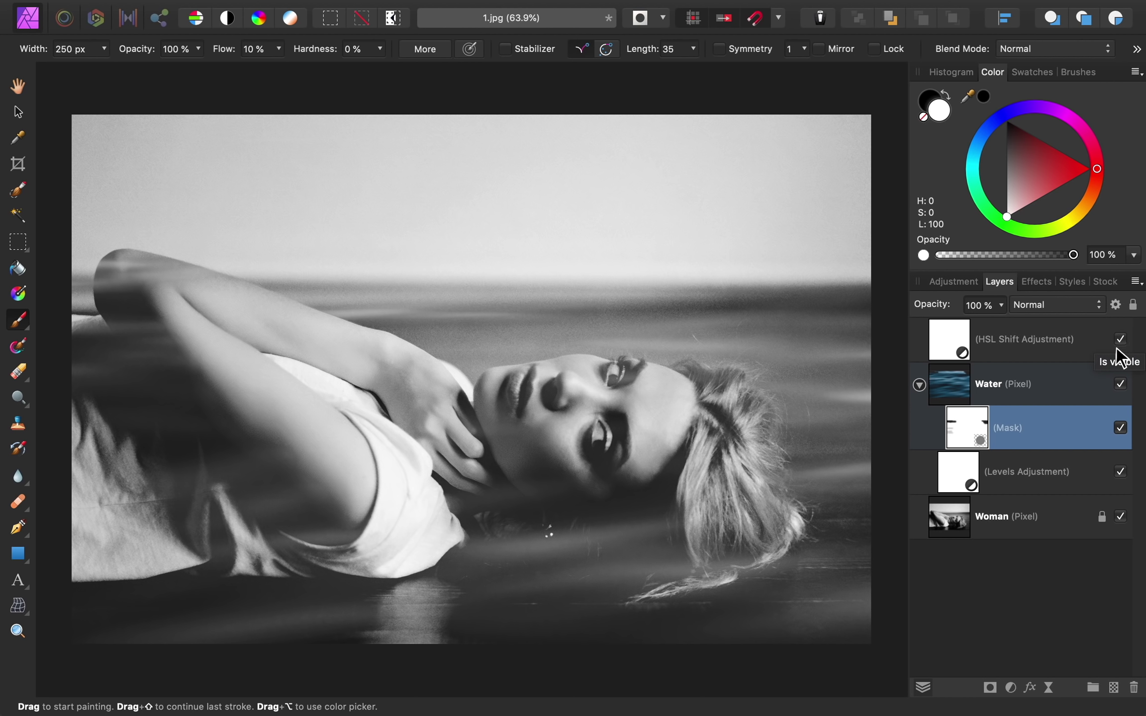
Add a Gradient Map adjustment above the HSL Shift adjustment and delete its green middle stop.
{"action": "left_click", "coordinate": [1010, 686]}
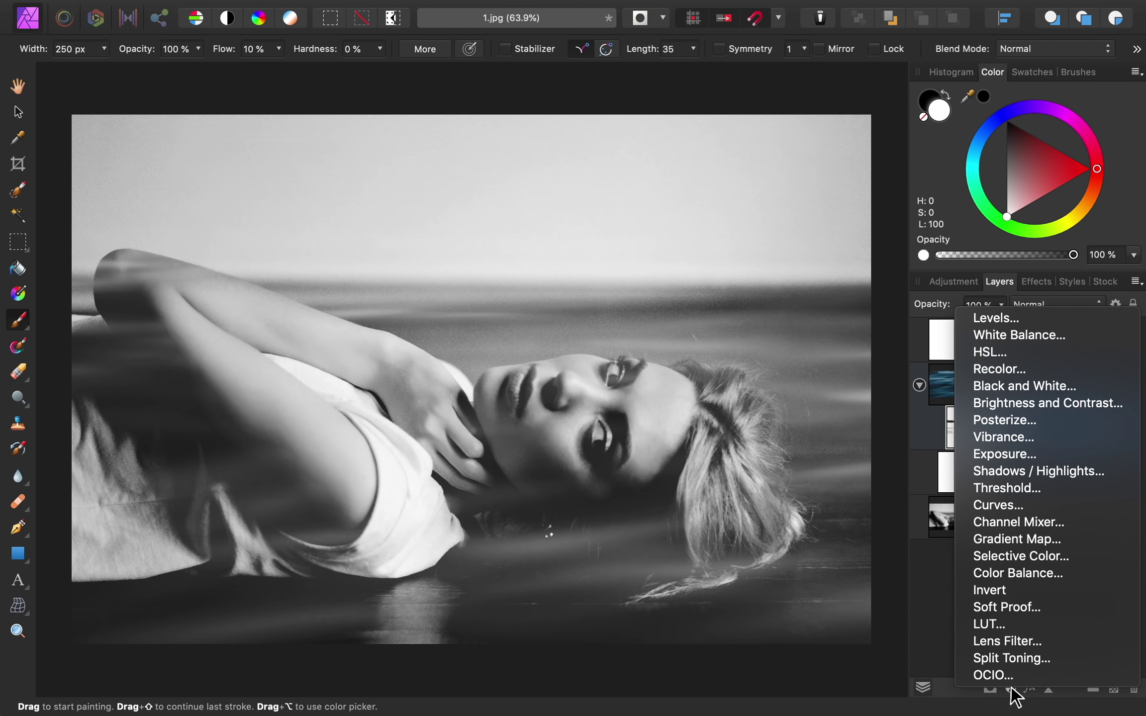
{"action": "left_click", "coordinate": [1013, 544]}
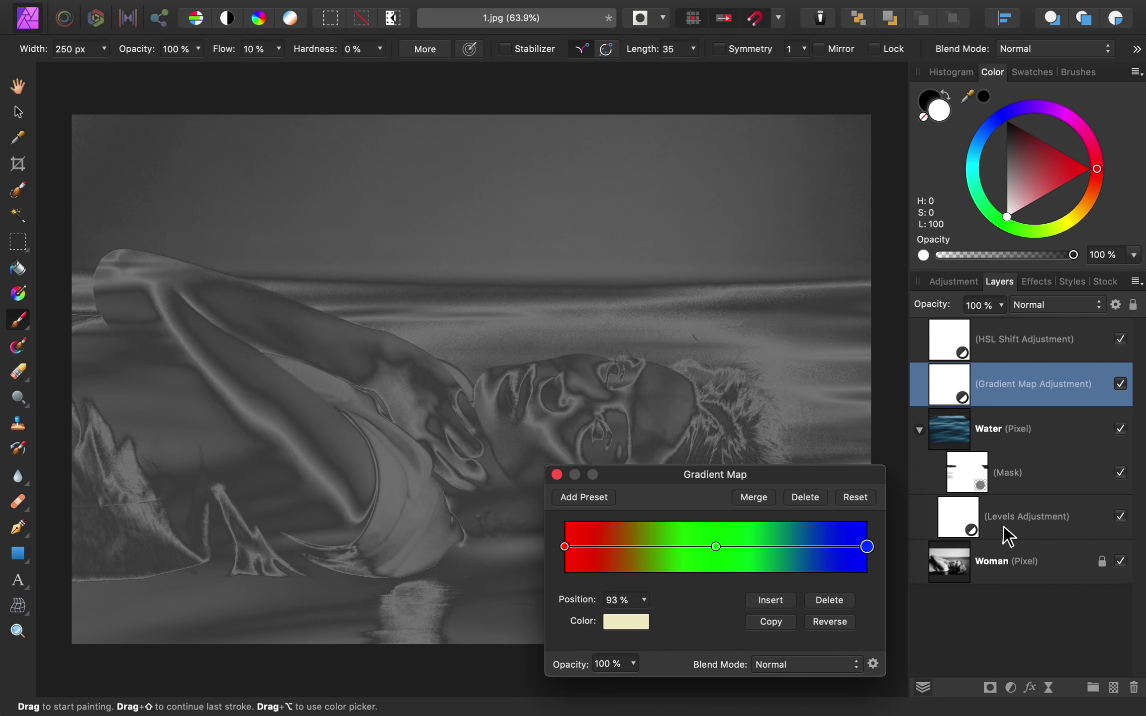
{"action": "left_click_drag", "start_coordinate": [956, 379], "coordinate": [947, 315]}
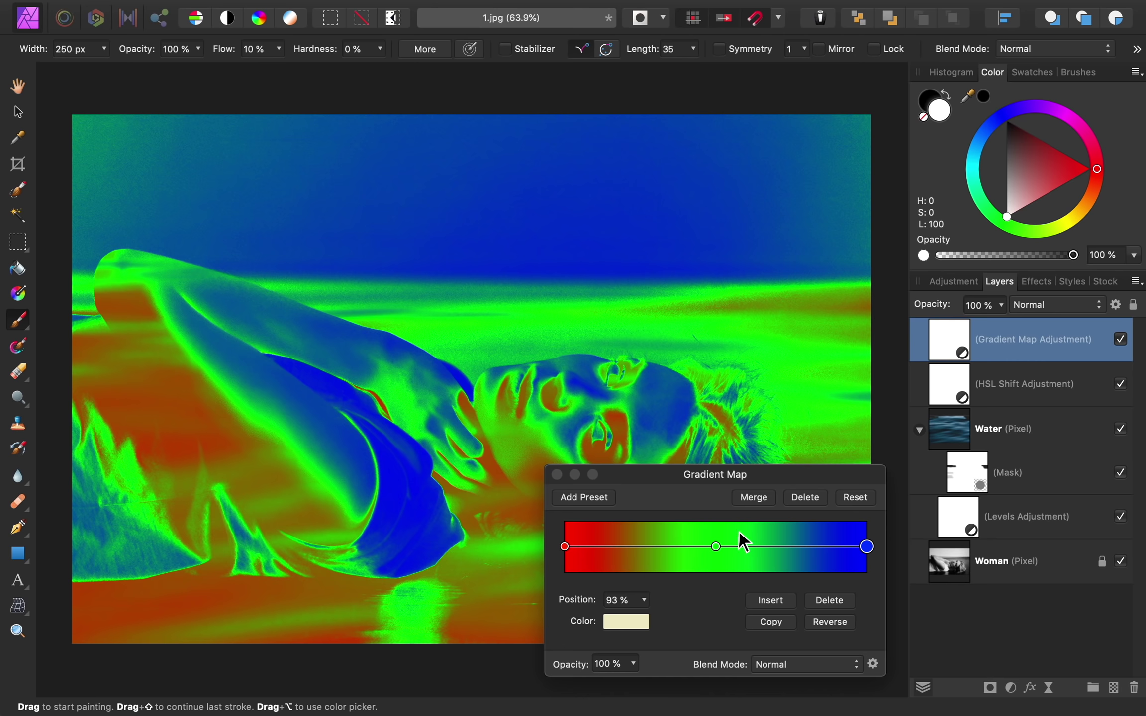
{"action": "left_click", "coordinate": [715, 546]}
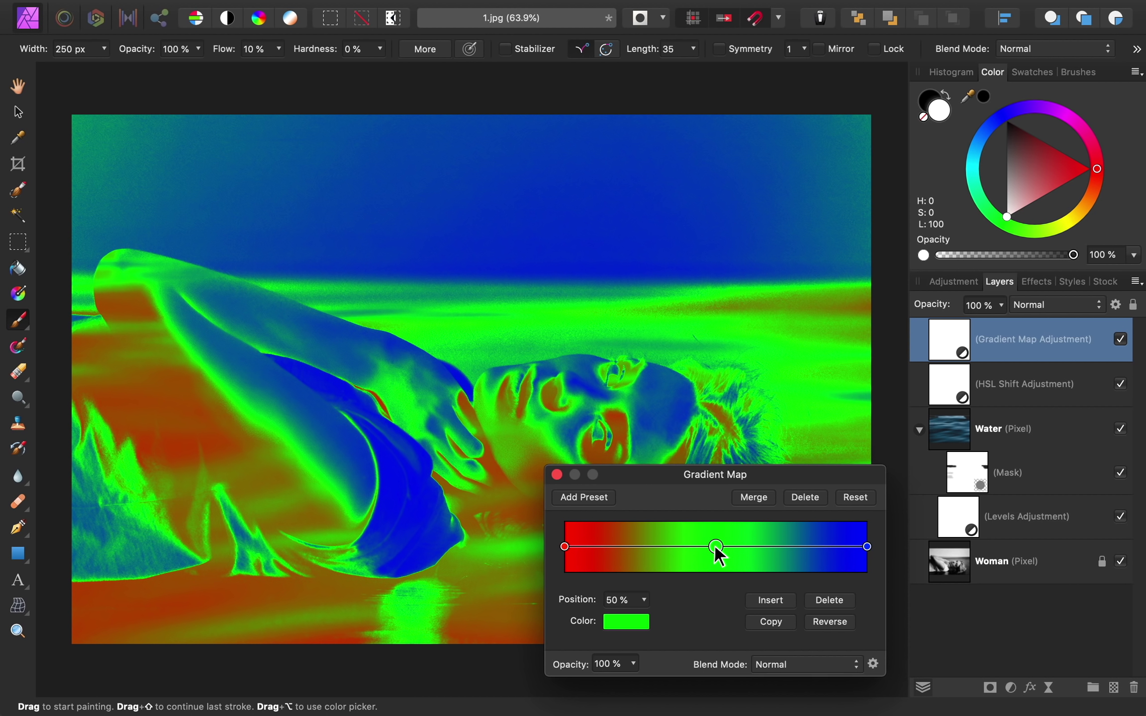
{"action": "left_click", "coordinate": [827, 600]}
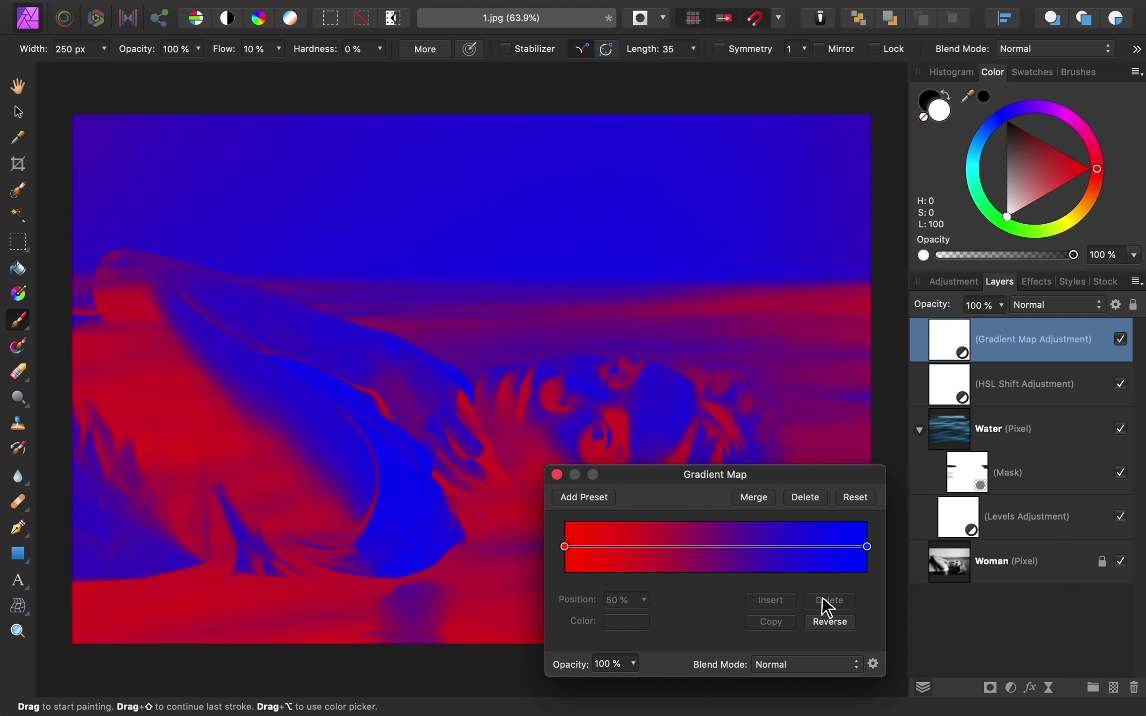
Change the gradient map's 0% stop from red to a very dark navy blue.
{"action": "left_click", "coordinate": [565, 547]}
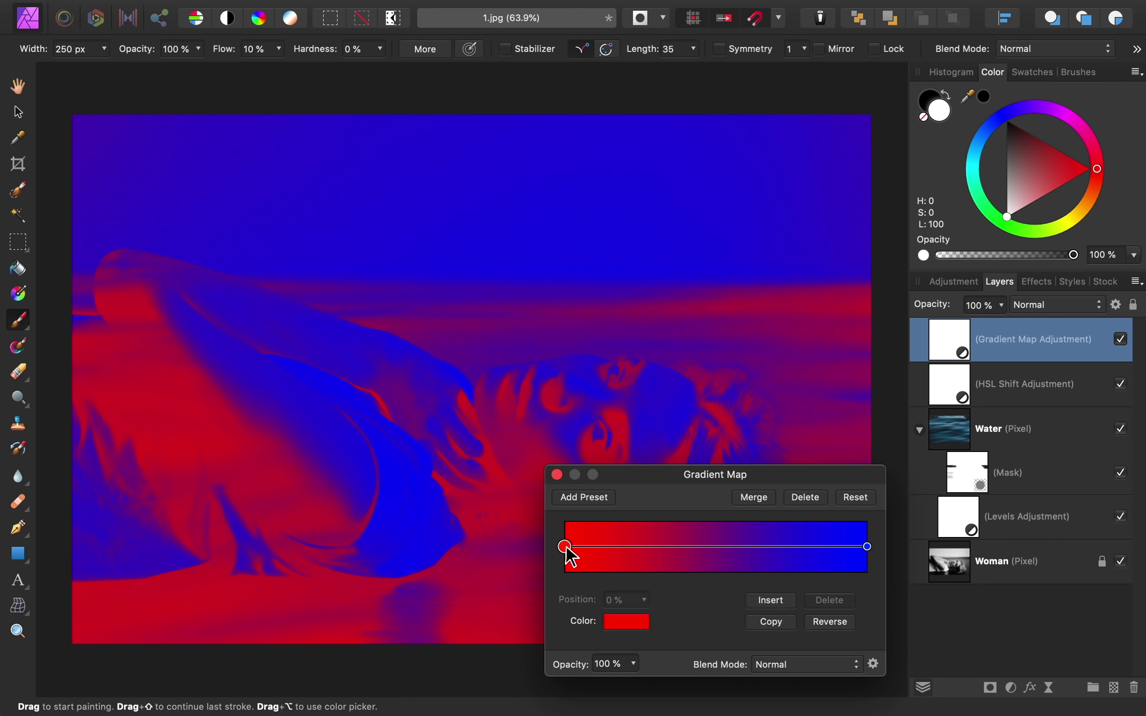
{"action": "left_click", "coordinate": [626, 623]}
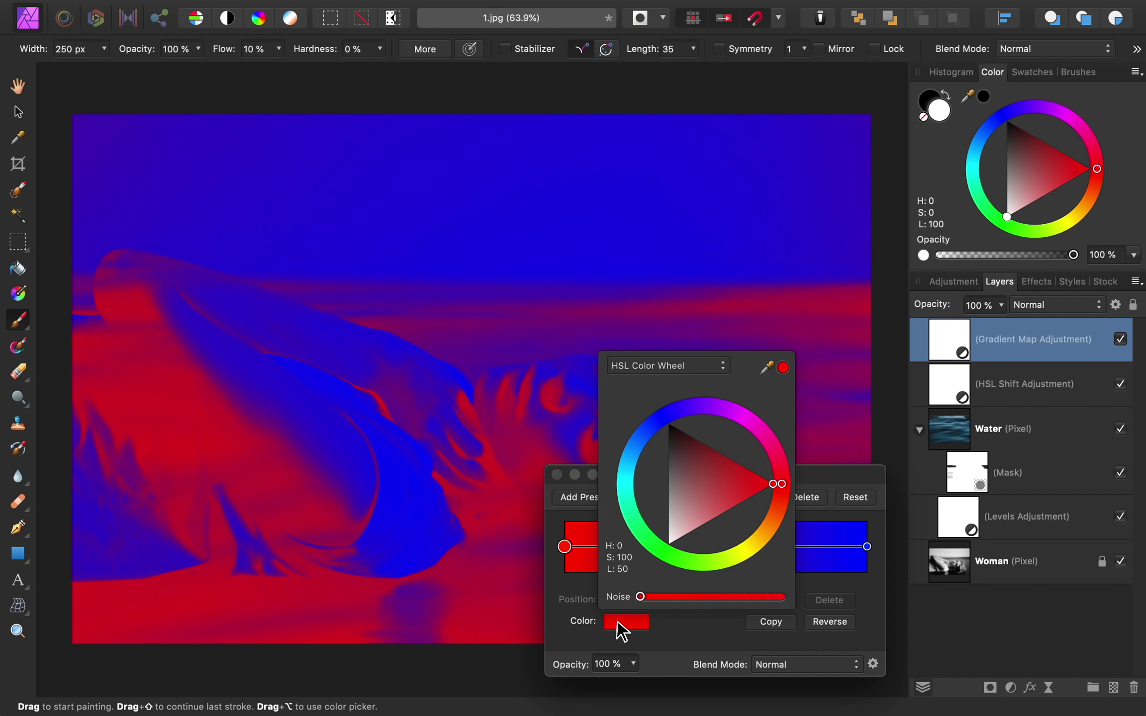
{"action": "left_click", "coordinate": [656, 421]}
{"action": "left_click", "coordinate": [678, 497]}
{"action": "left_click_drag", "start_coordinate": [677, 497], "coordinate": [677, 520]}
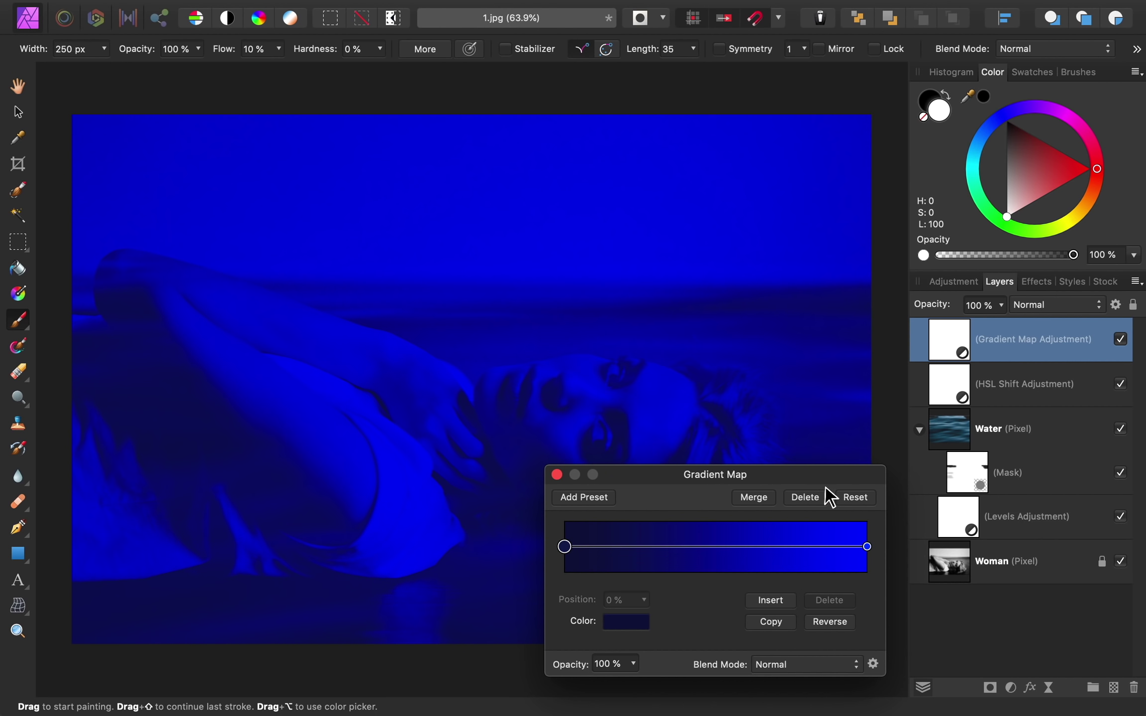
Change the gradient map's 100% stop from blue to a pale cream yellow.
{"action": "left_click", "coordinate": [867, 546]}
{"action": "left_click", "coordinate": [625, 621]}
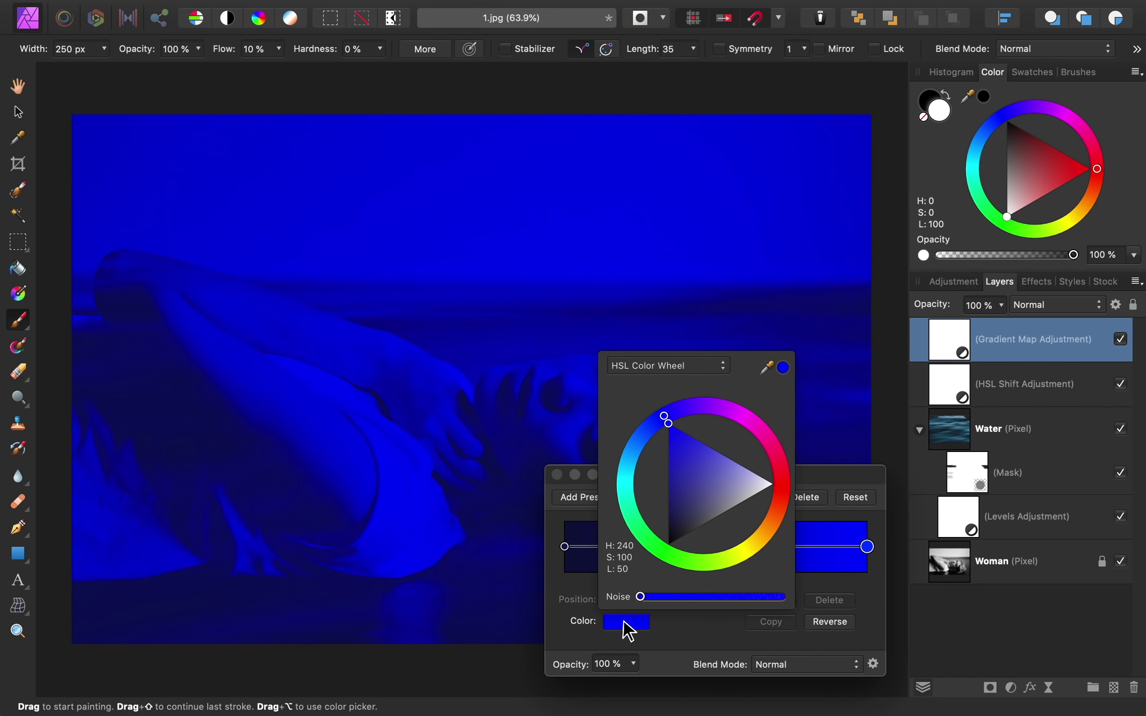
{"action": "left_click", "coordinate": [750, 546]}
{"action": "left_click_drag", "start_coordinate": [726, 537], "coordinate": [647, 494]}
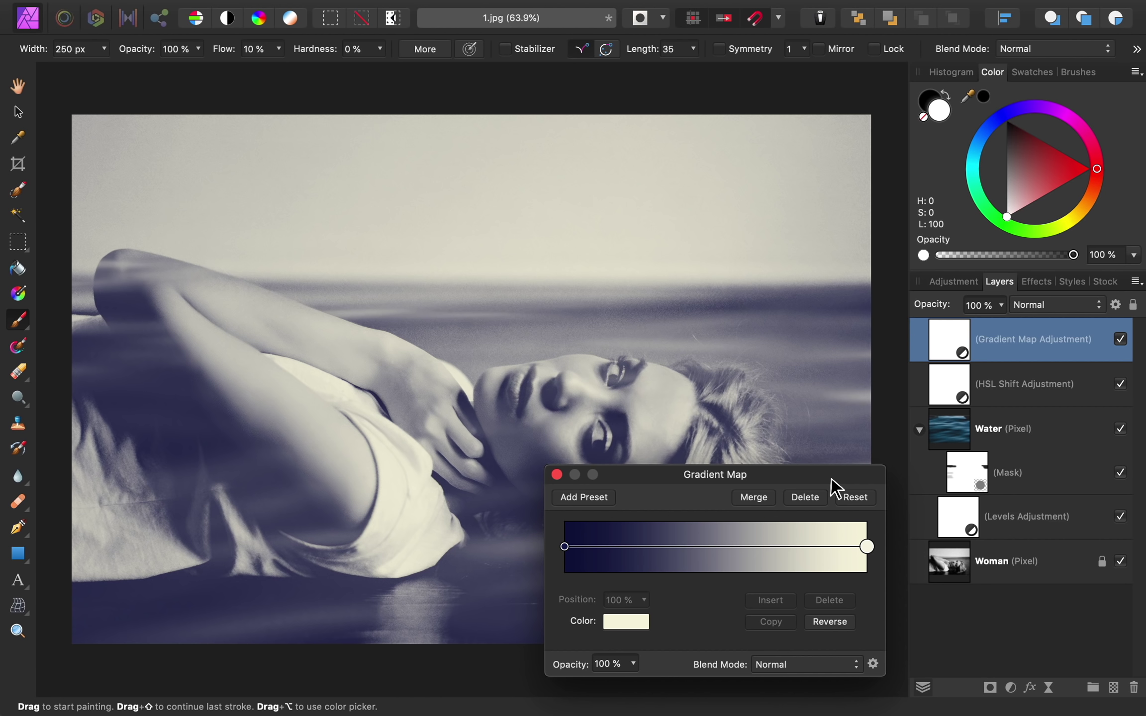
Add a gradient stop at 48% and set its color to a muted dark blue, H 236, S 19, L 35.
{"action": "left_click", "coordinate": [709, 546]}
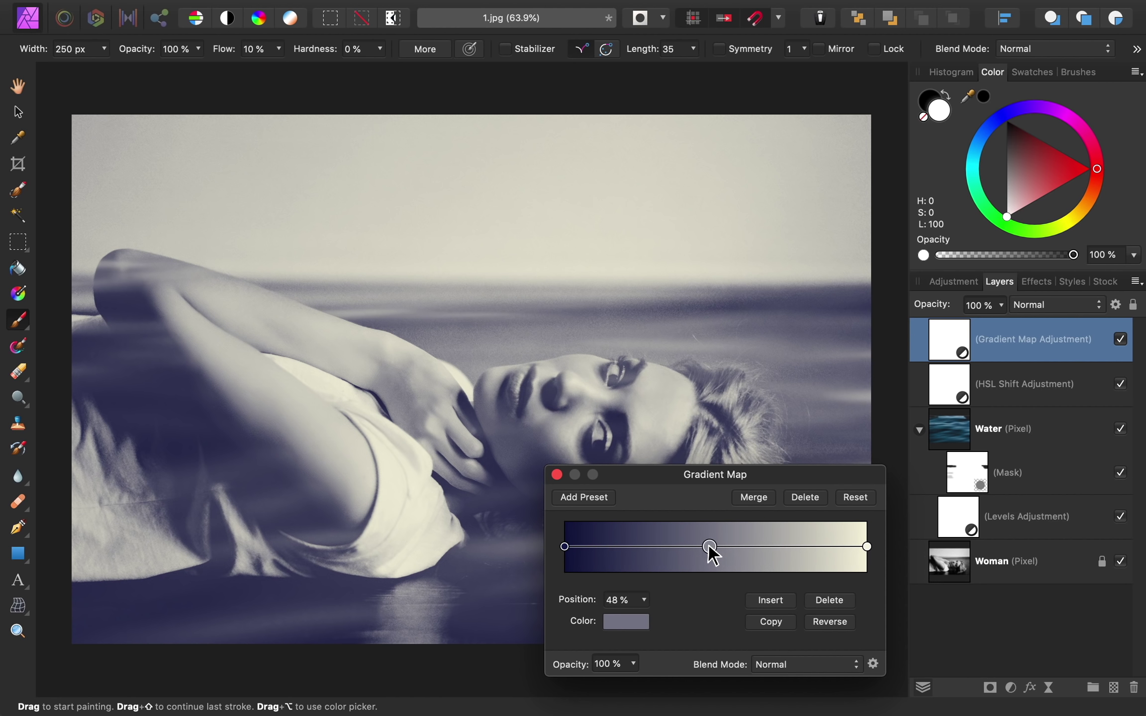
{"action": "left_click", "coordinate": [622, 625]}
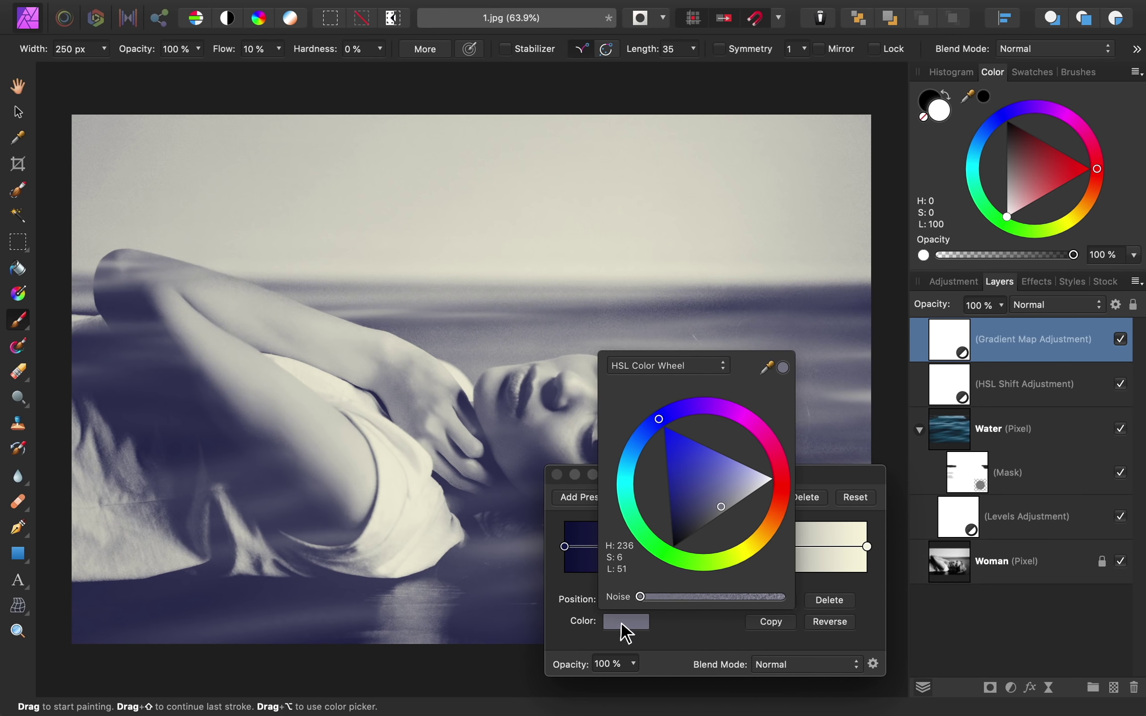
{"action": "left_click_drag", "start_coordinate": [721, 506], "coordinate": [699, 513]}
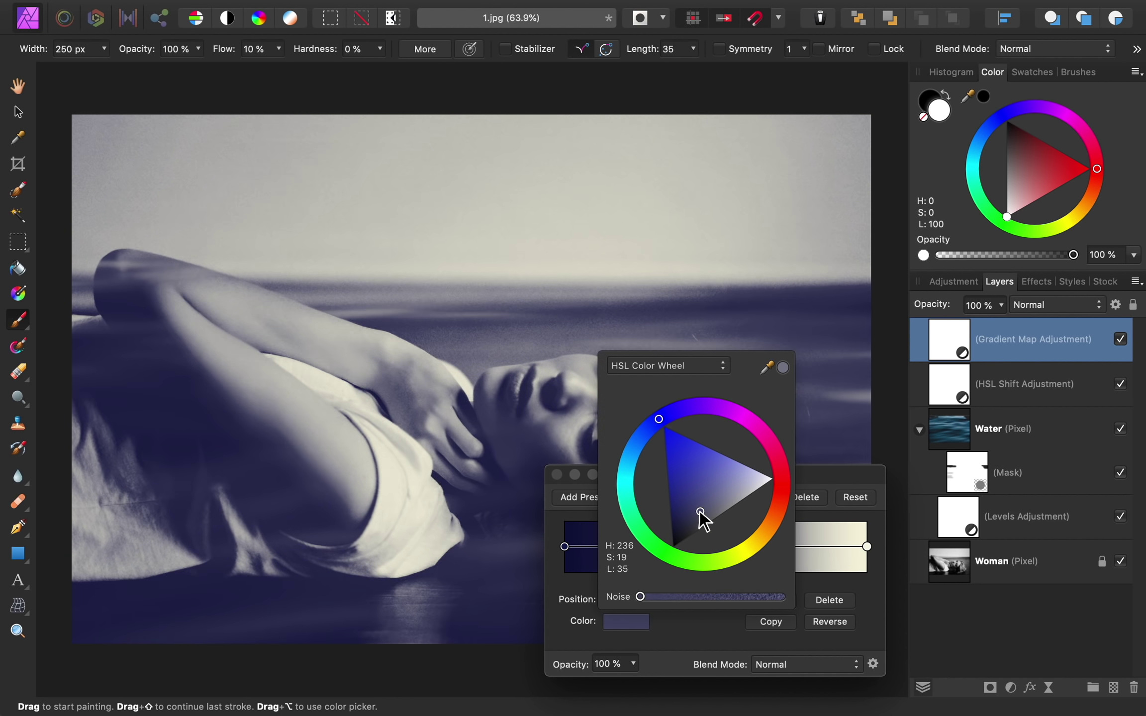
{"action": "left_click", "coordinate": [821, 471]}
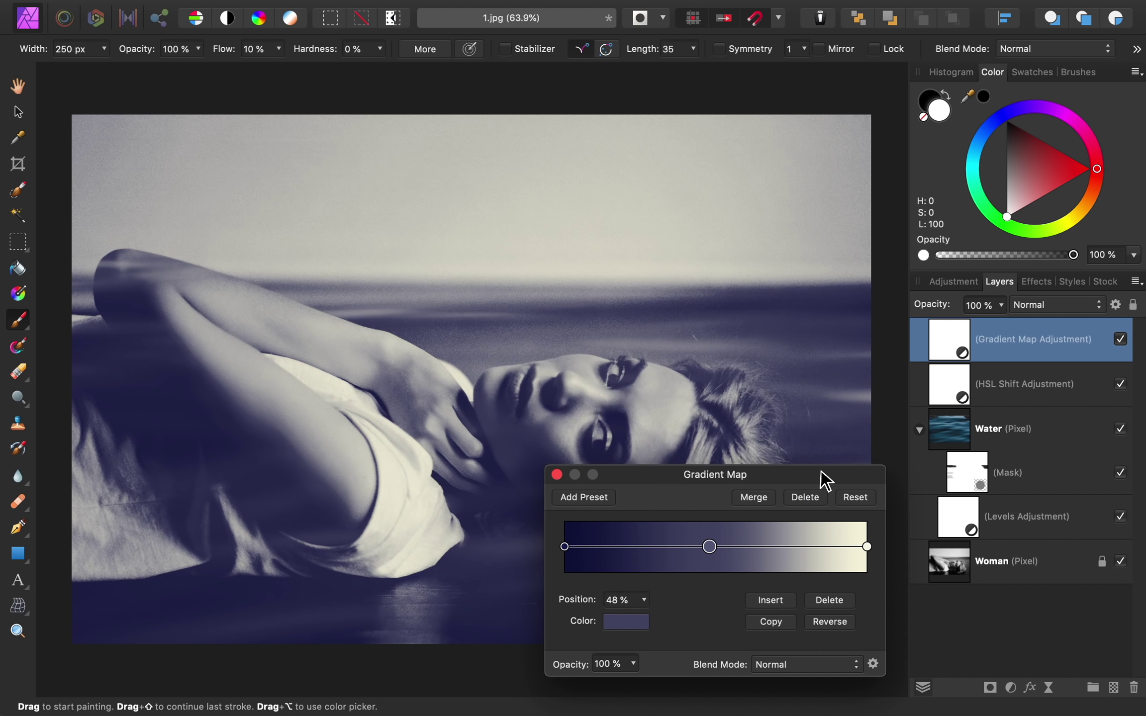
Add a gradient map stop at 92% and color it a soft cream yellow, H 52, S 49, L 82.
{"action": "left_click", "coordinate": [843, 544]}
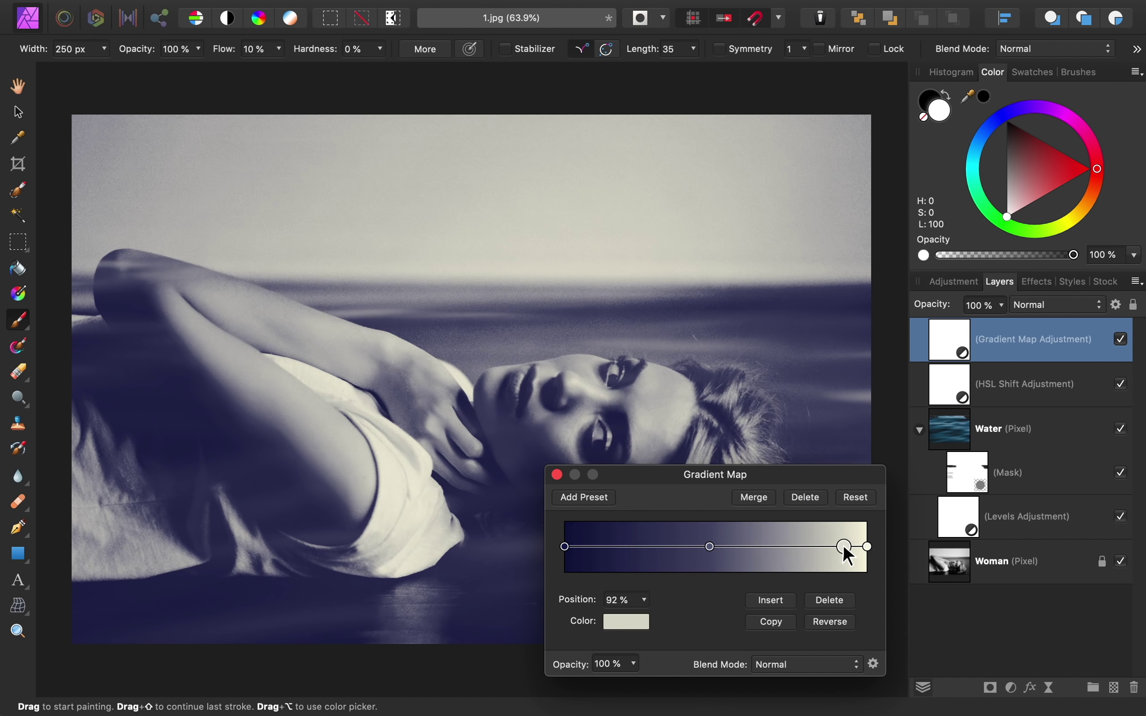
{"action": "left_click", "coordinate": [629, 620]}
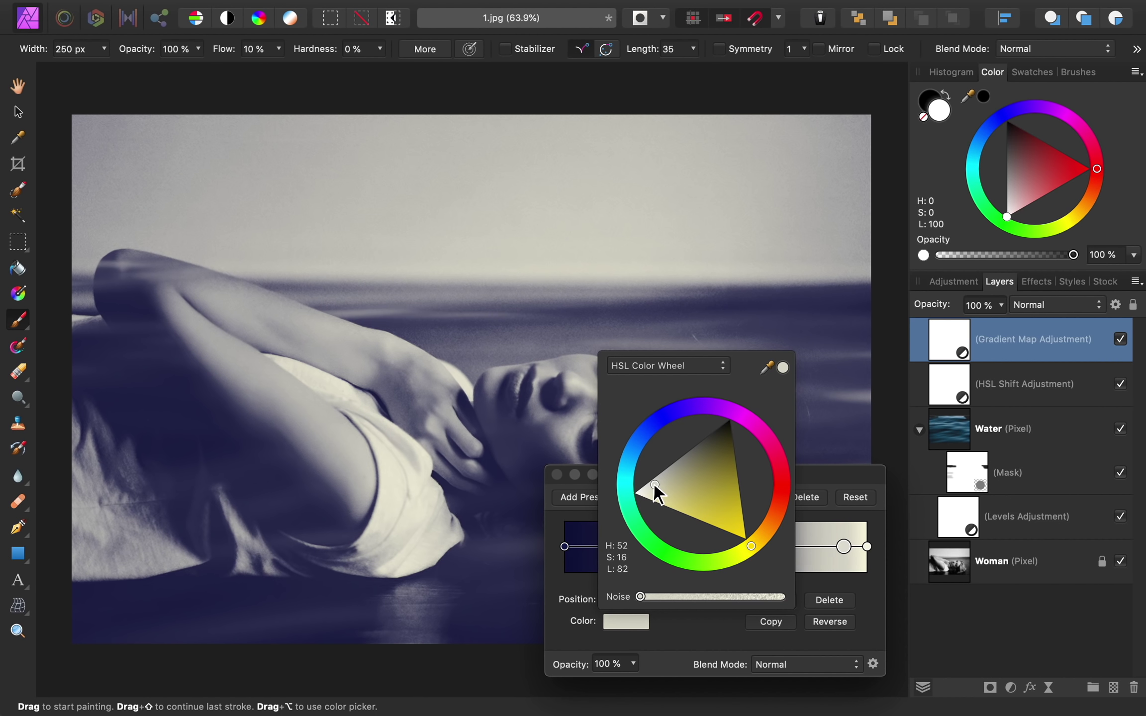
{"action": "left_click_drag", "start_coordinate": [654, 485], "coordinate": [663, 497]}
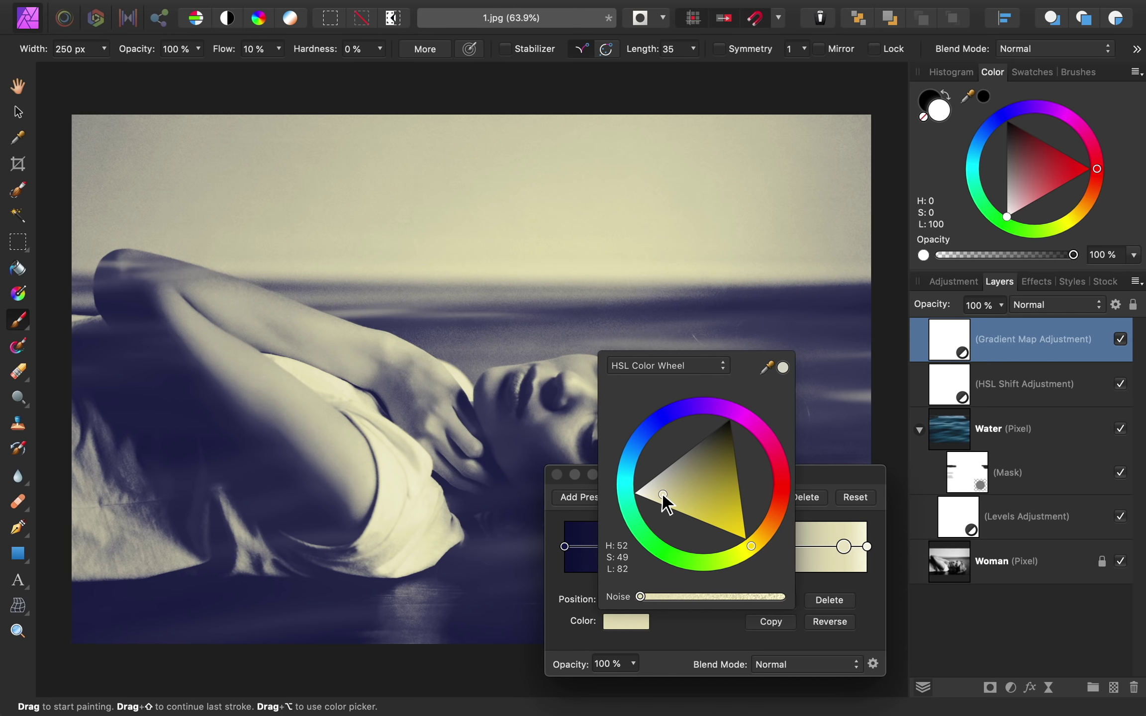
{"action": "left_click", "coordinate": [823, 485]}
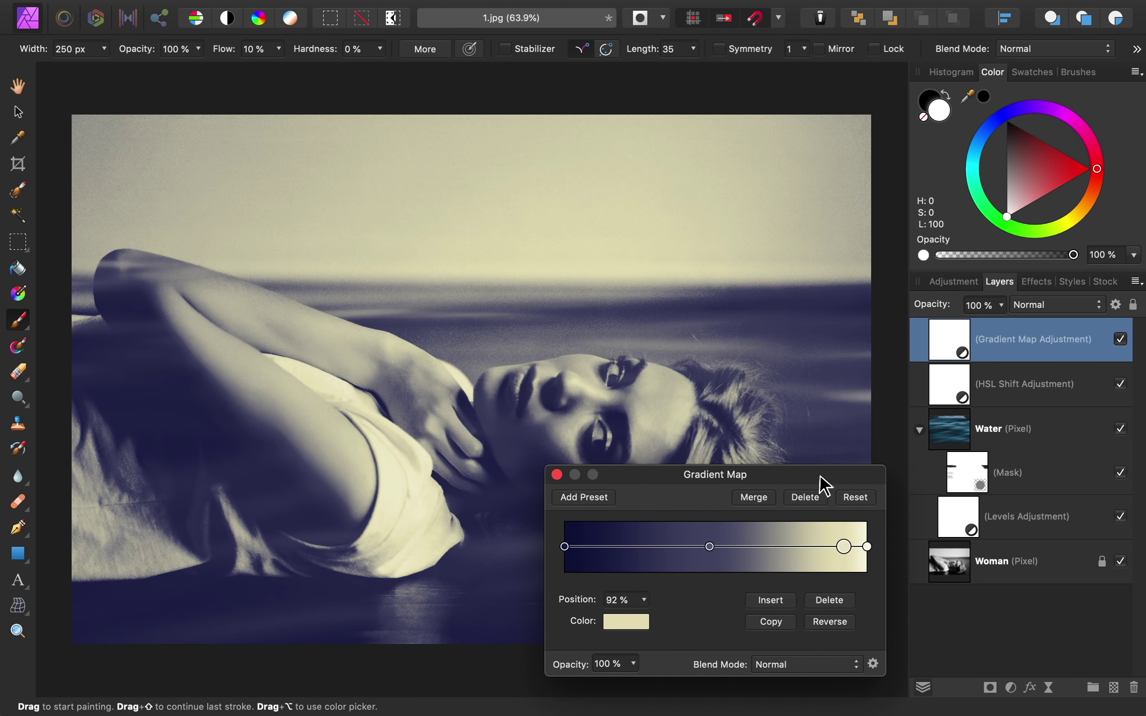
{"action": "left_click", "coordinate": [556, 474]}
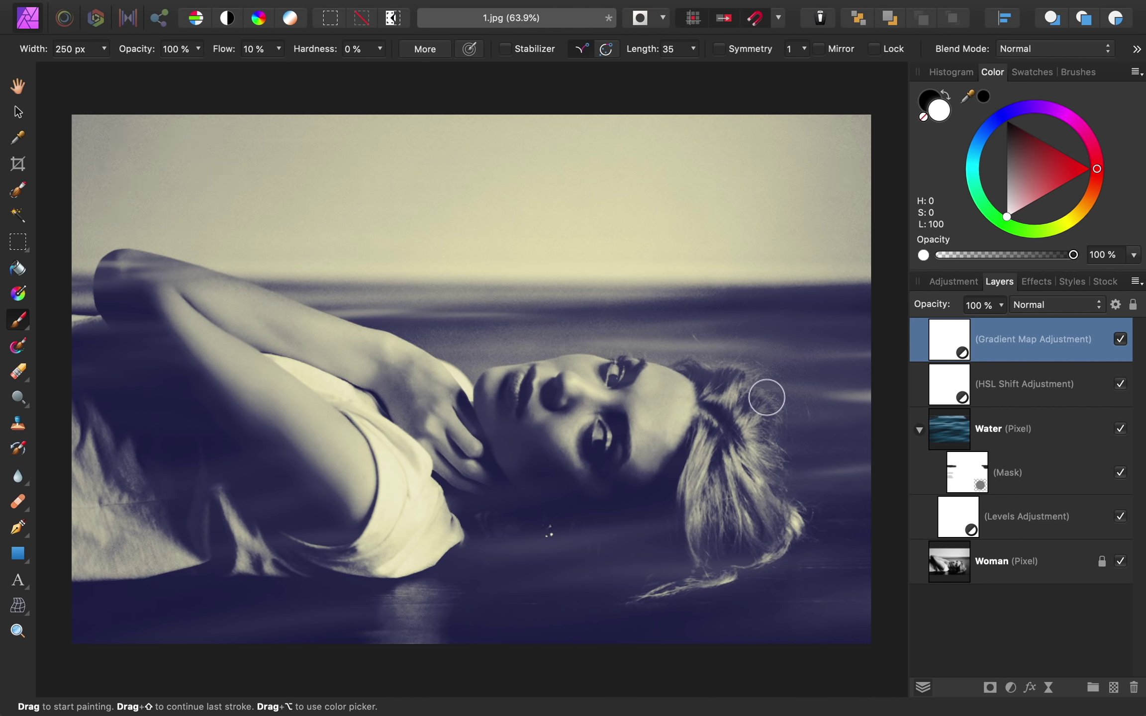
Reduce the Gradient Map adjustment layer's opacity to 80%.
{"action": "left_click", "coordinate": [982, 303]}
{"action": "type", "text": "80"}
{"action": "key", "text": "Return"}
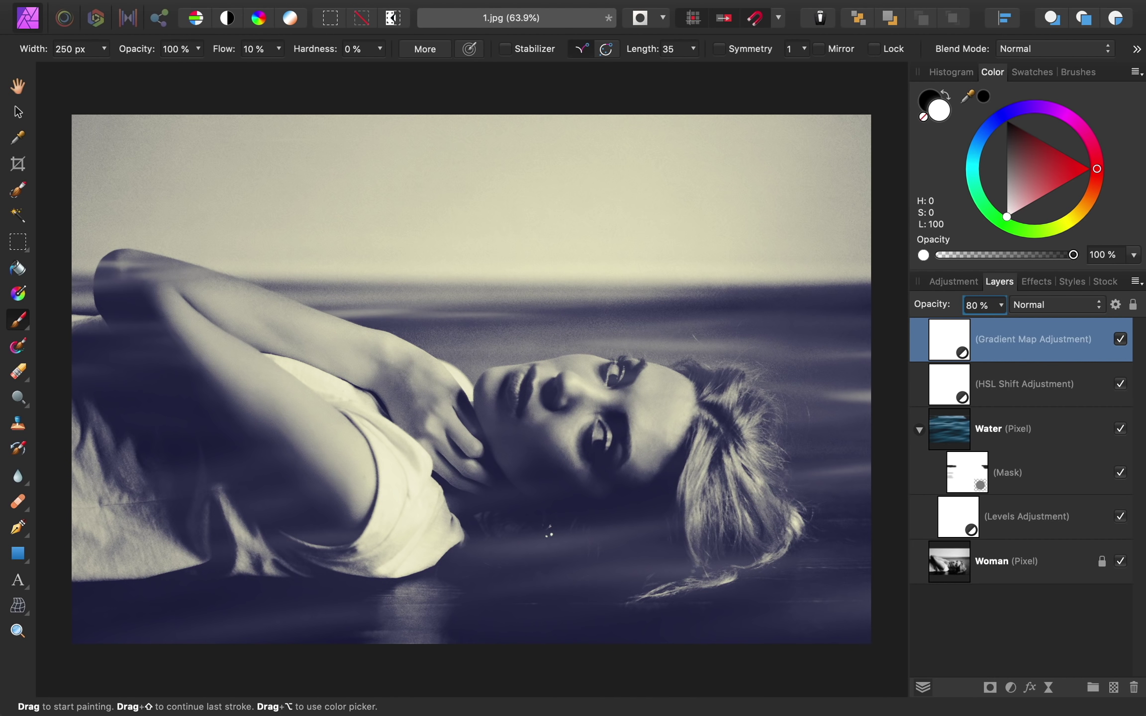
Toggle the Gradient Map adjustment's visibility off and on to compare the image with and without the color grade.
{"action": "left_click", "coordinate": [1119, 339]}
{"action": "left_click", "coordinate": [1120, 340]}
{"action": "left_click", "coordinate": [1120, 339]}
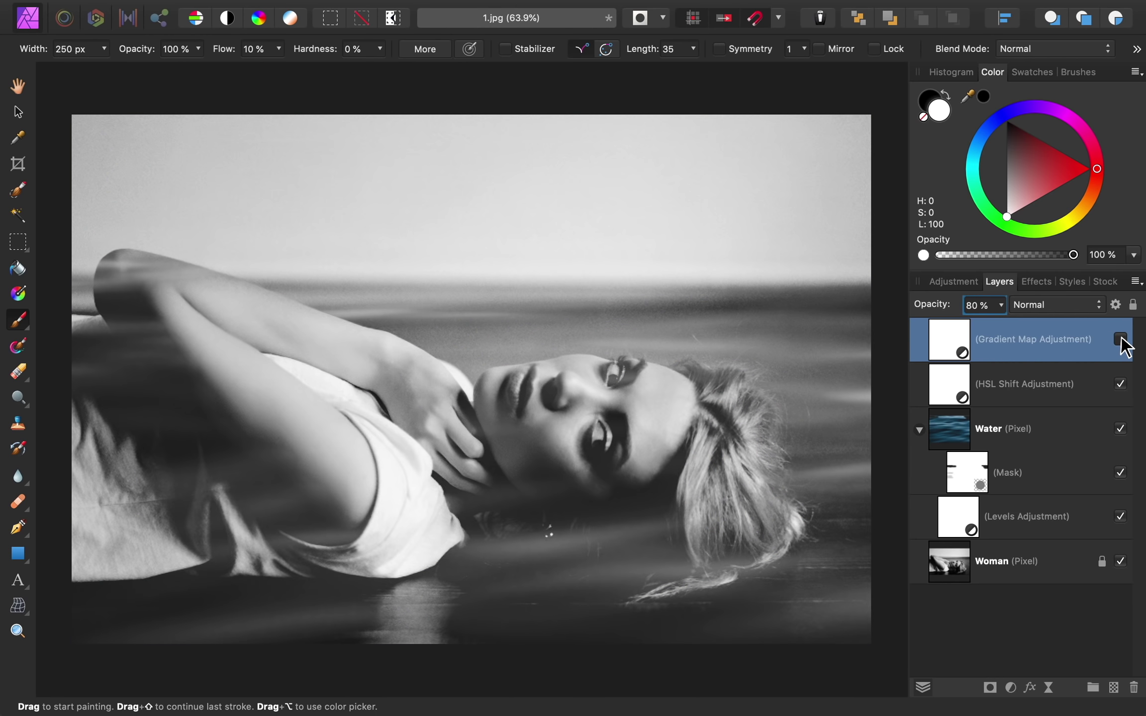
{"action": "left_click", "coordinate": [1120, 339]}
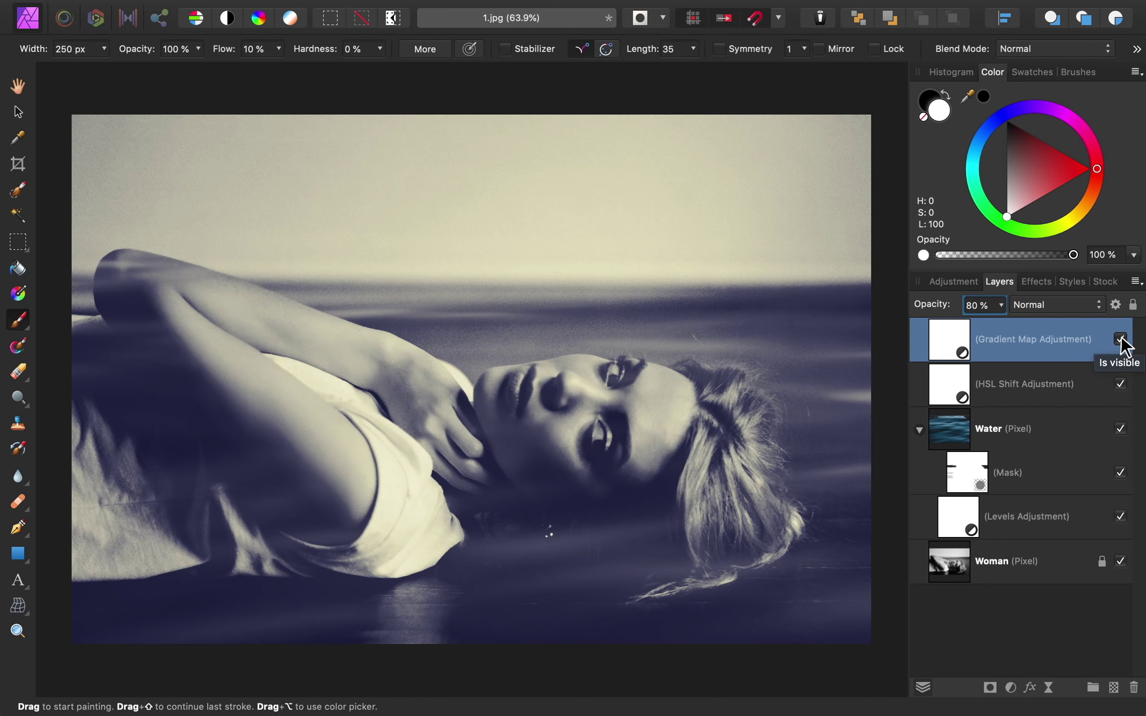
Collapse the Water layer, select it with both adjustments above, and hide and reshow them to compare with the original photo.
{"action": "left_click", "coordinate": [918, 431]}
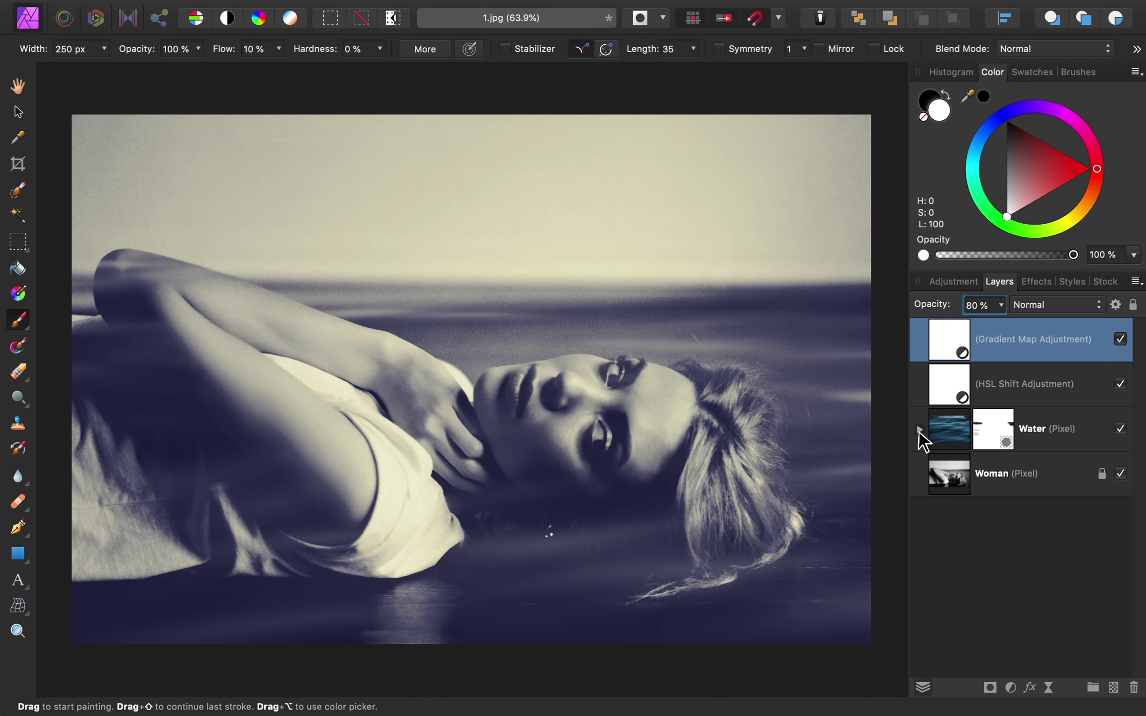
{"action": "left_click", "coordinate": [1056, 428], "text": "shift"}
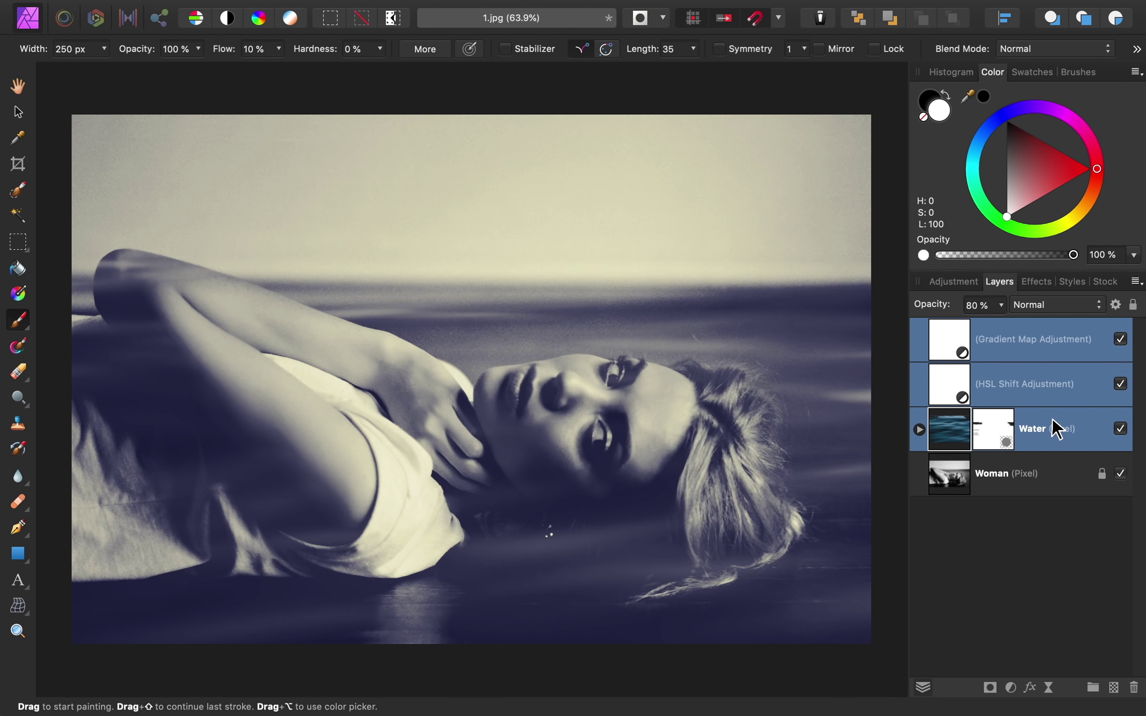
{"action": "left_click", "coordinate": [1120, 428]}
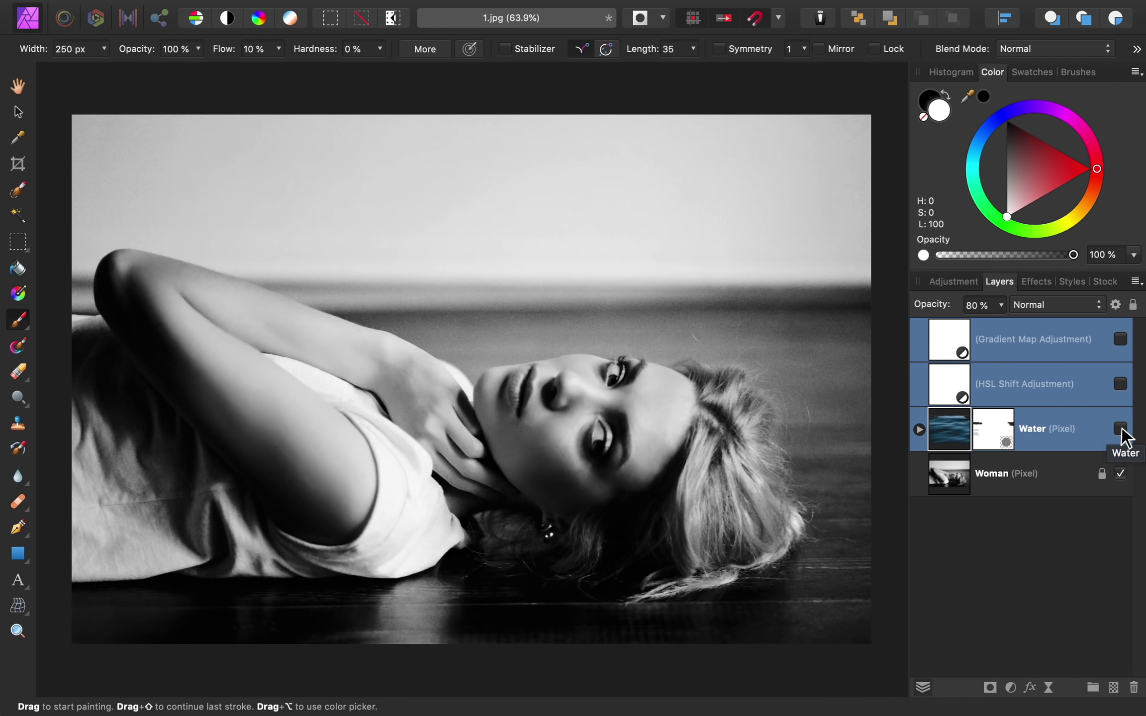
{"action": "left_click", "coordinate": [1120, 429]}
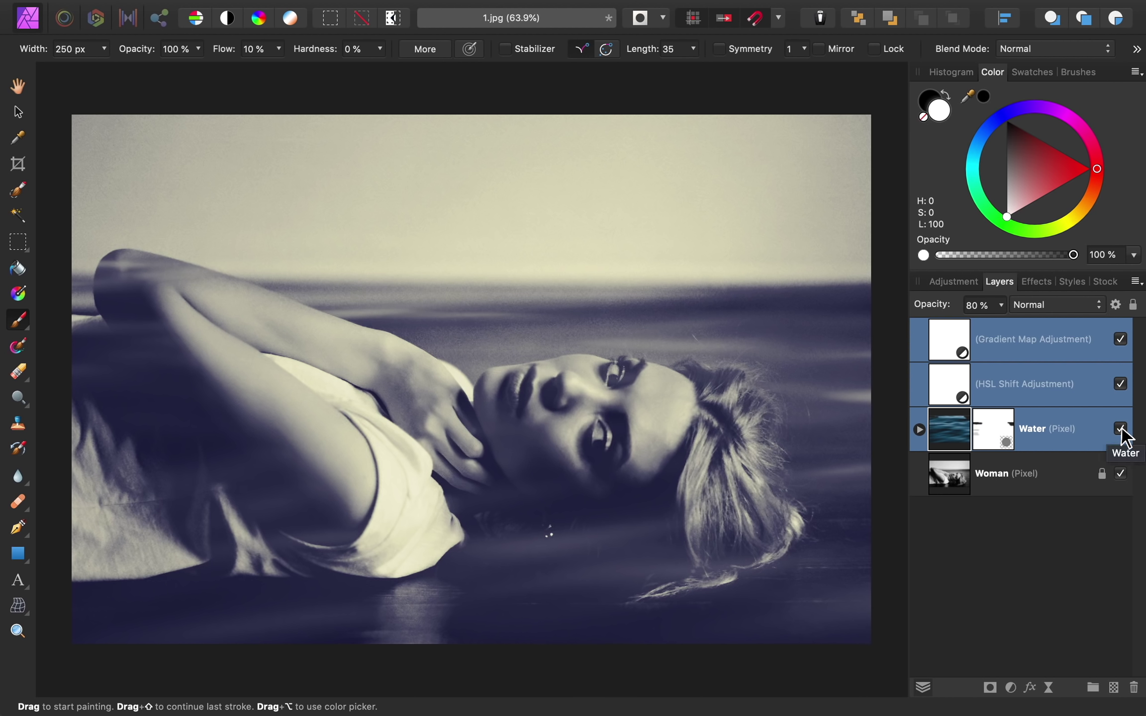